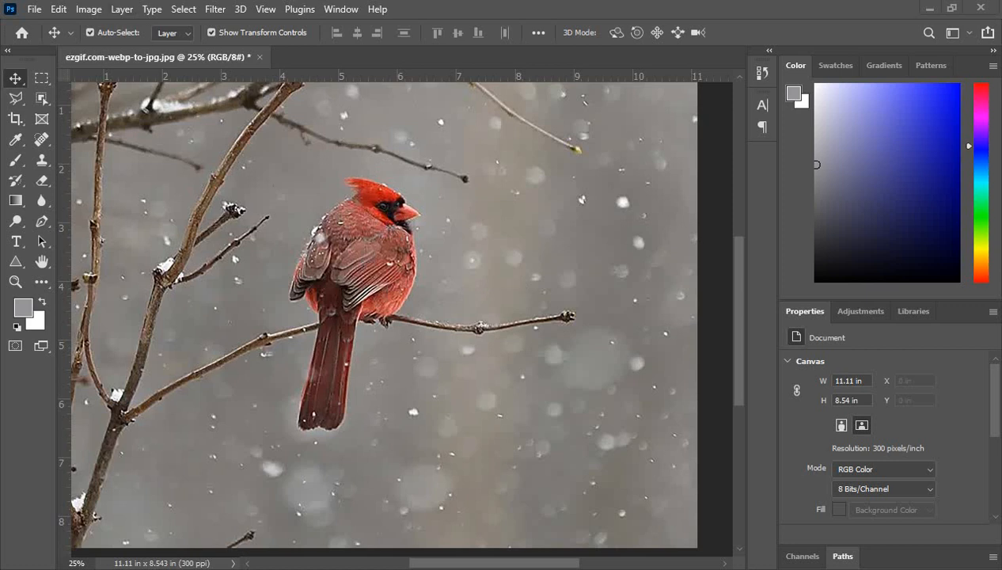
key(alt+Tab)
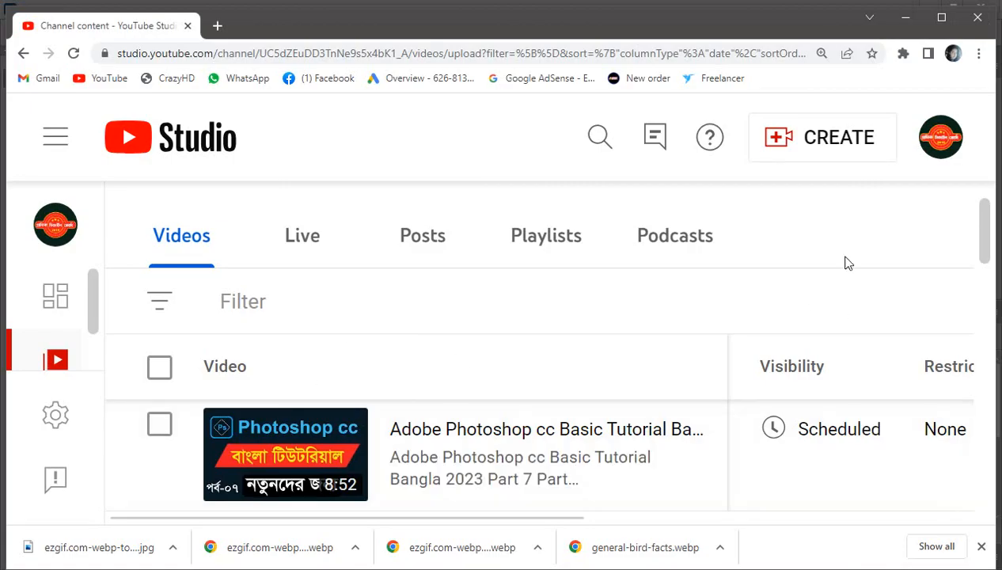
scroll(380, 486, down, 1)
scroll(346, 479, up, 1)
key(alt+Tab)
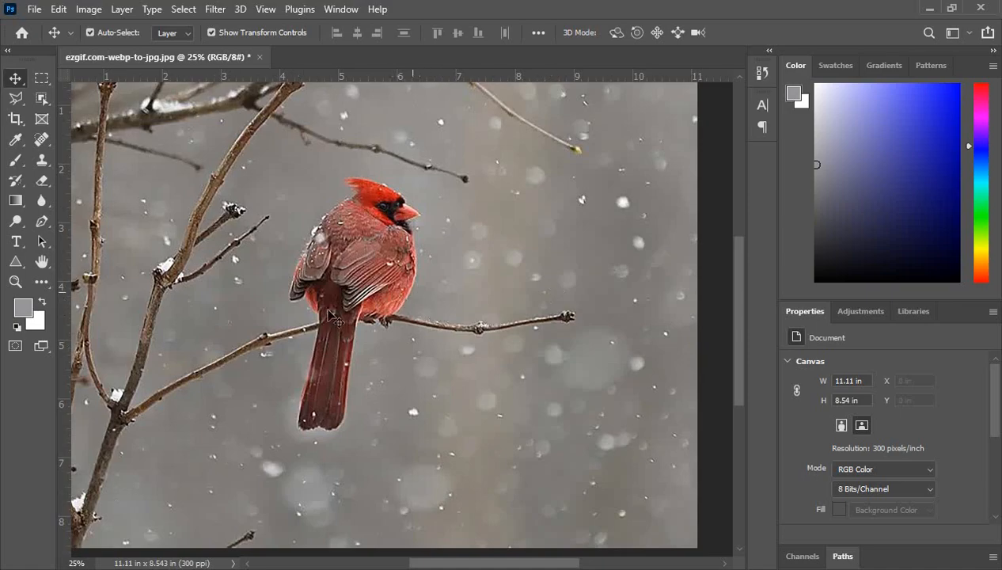
- Select the Clone Stamp tool for retouching the cardinal photo
click(42, 161)
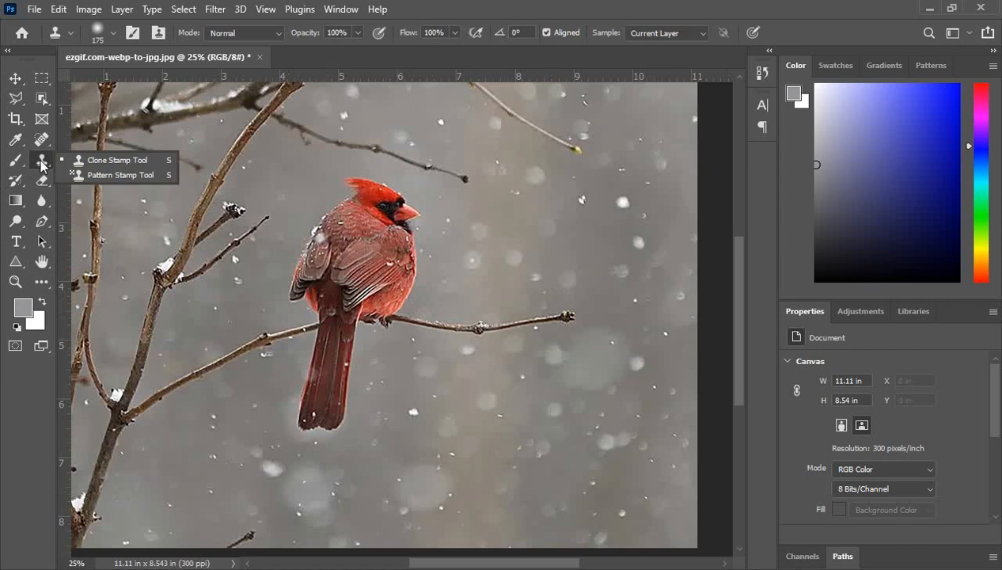
click(107, 161)
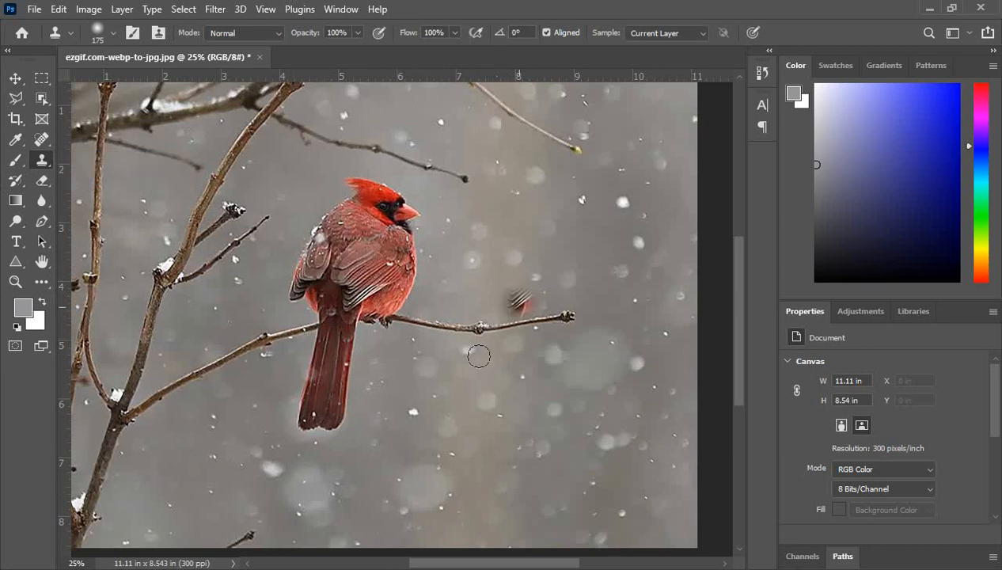
scroll(436, 300, down, 1)
scroll(434, 301, up, 1)
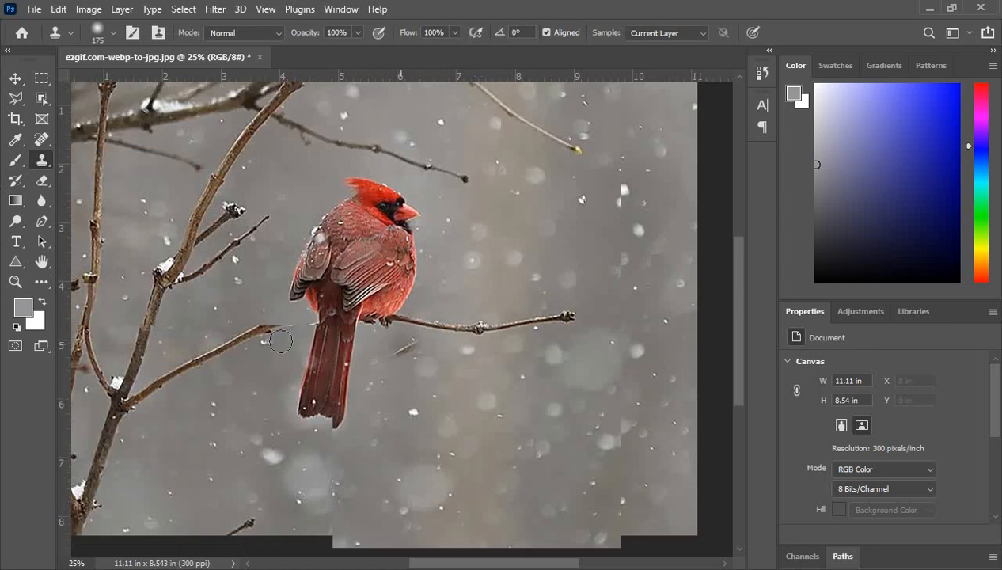
right_click(46, 162)
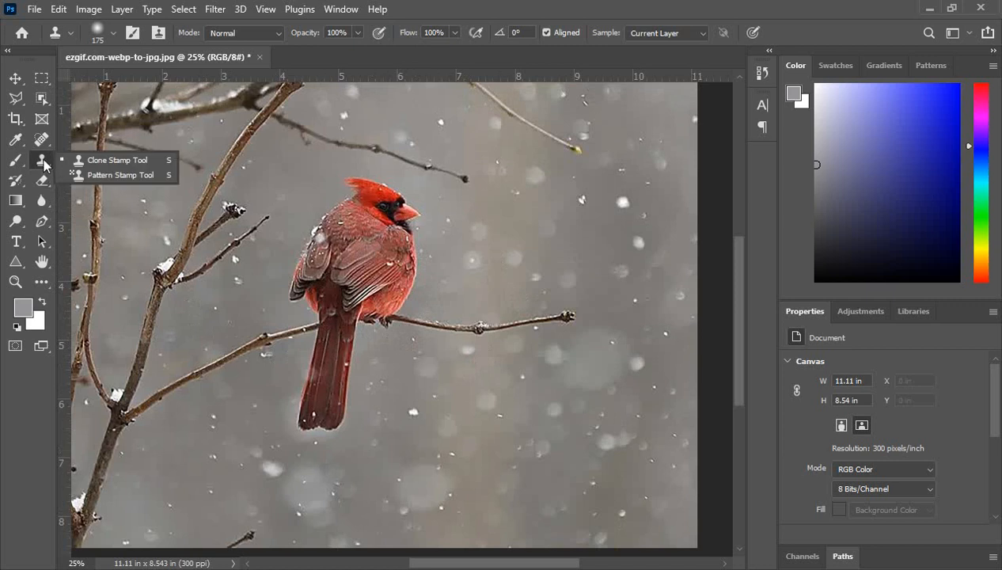
click(122, 163)
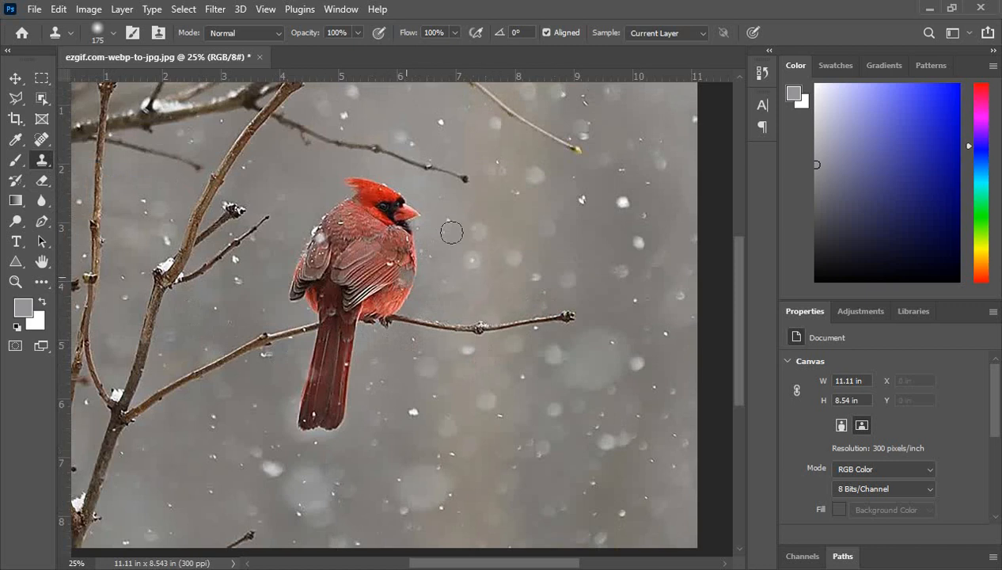
- Try cloning pieces of the bird onto the grey background beside it, undoing each trial stamp
click(457, 270)
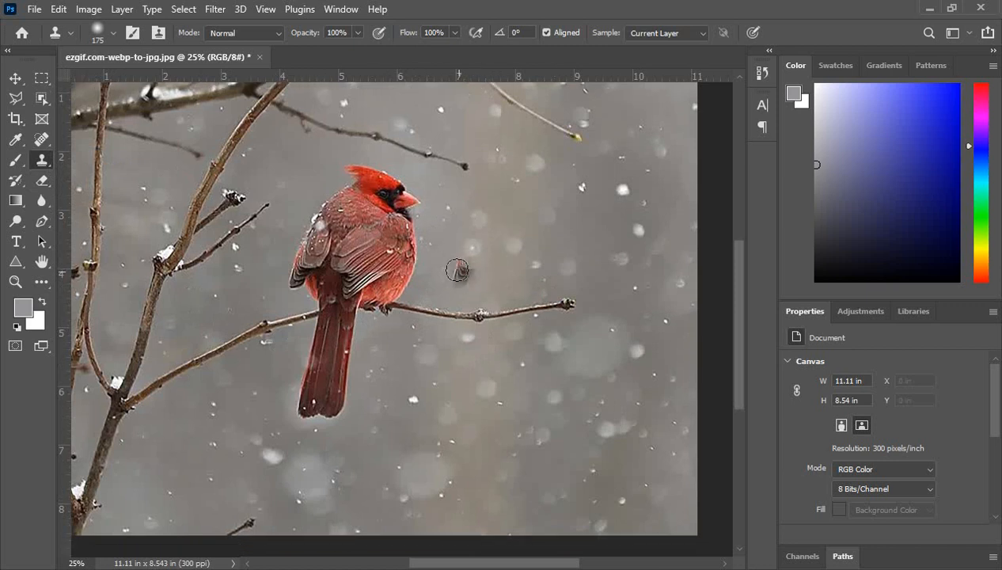
key(ctrl+z)
drag(388, 192, 406, 215)
key(ctrl+z)
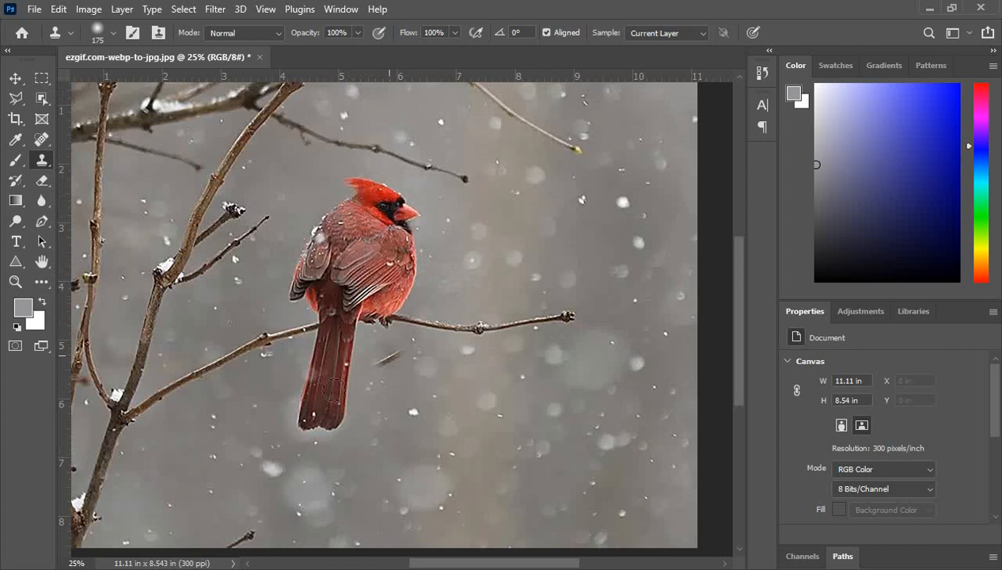
click(535, 273)
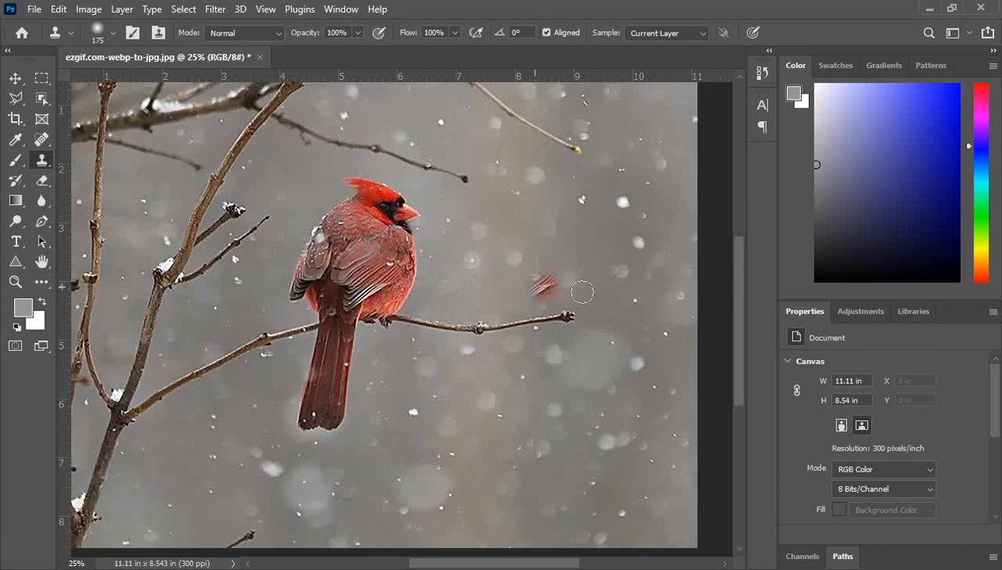
key(ctrl+z)
click(564, 291)
key(ctrl+z)
click(534, 272)
key(ctrl+z)
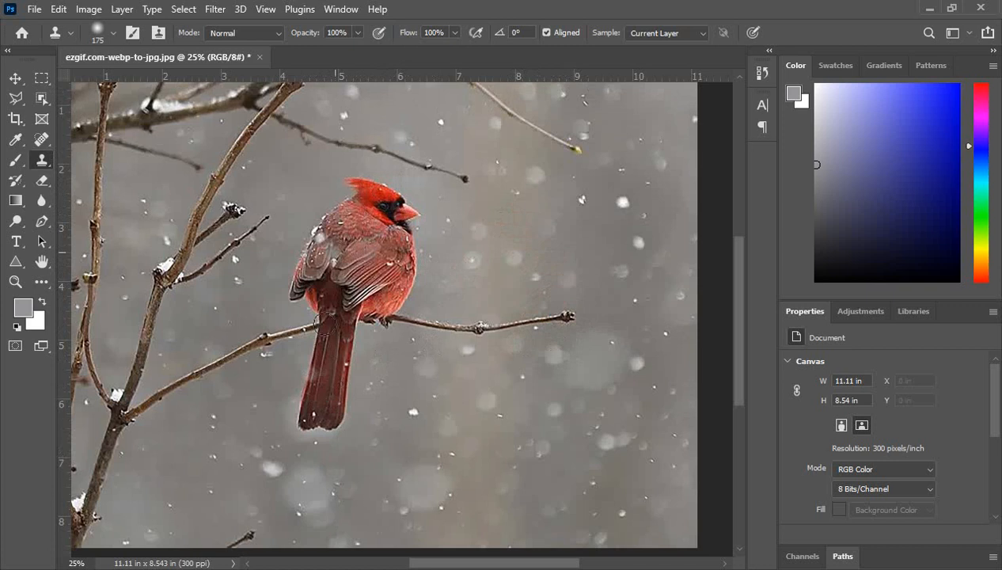
click(532, 230)
key(ctrl+z)
click(552, 277)
key(ctrl+z)
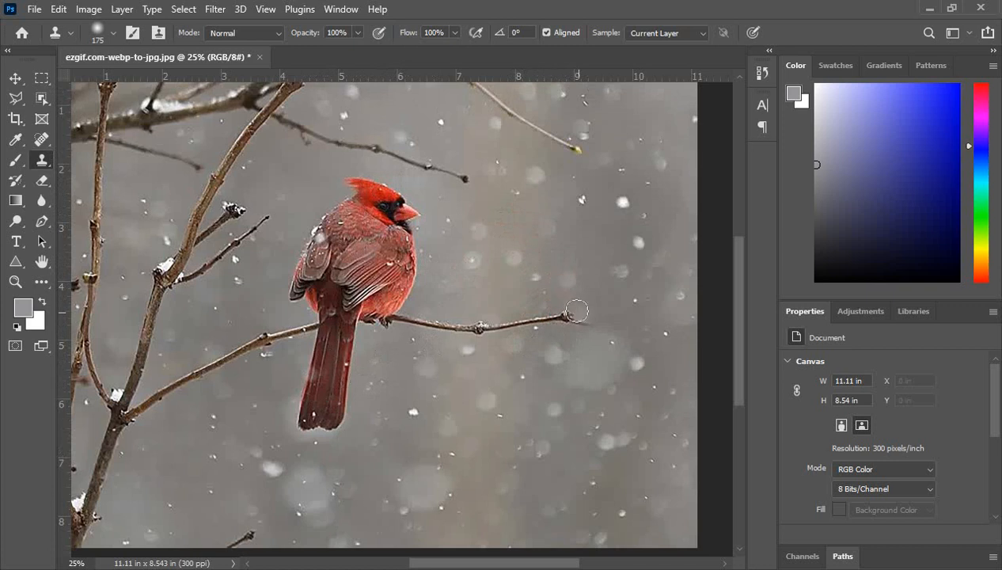
click(499, 297)
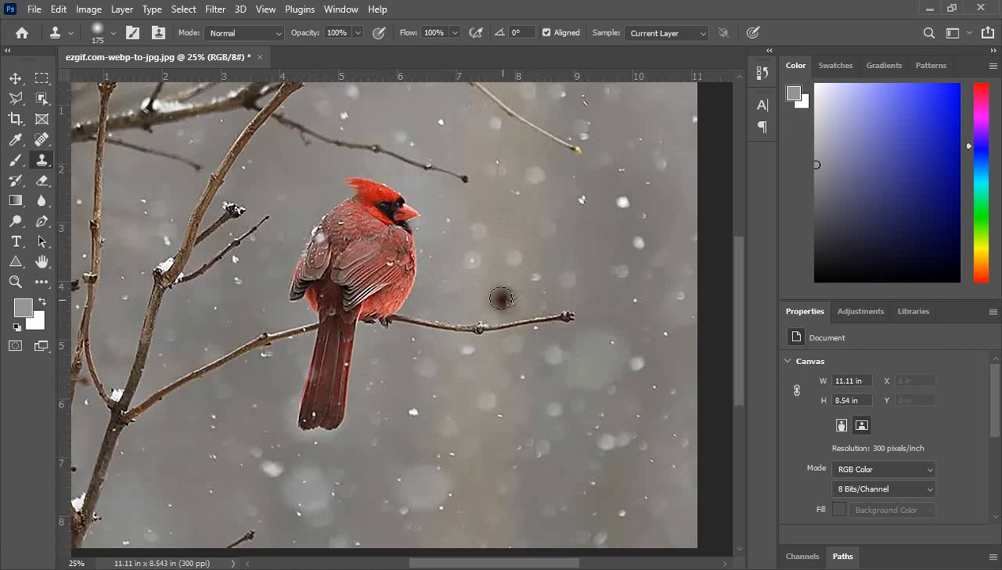
key(ctrl+z)
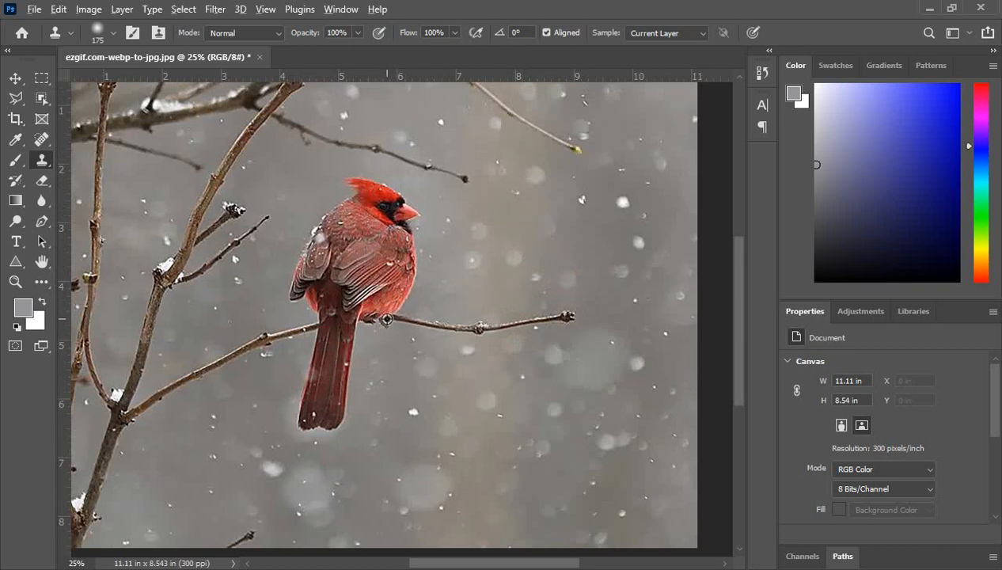
- Sample the bird's feet on the branch as the clone source and change the brush size to 200 px
alt+click(387, 319)
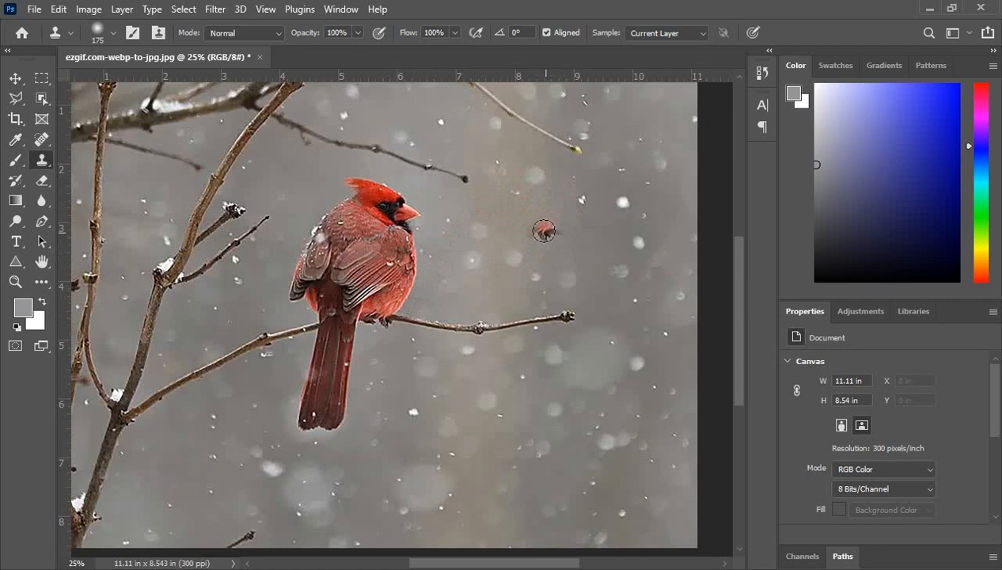
key(bracketleft)
key(bracketleft)
key(bracketleft)
key(bracketright)
key(bracketright)
key(bracketright)
key(bracketright)
- Set the Clone Stamp brush size to 174 px, keeping hardness at 0%
click(112, 33)
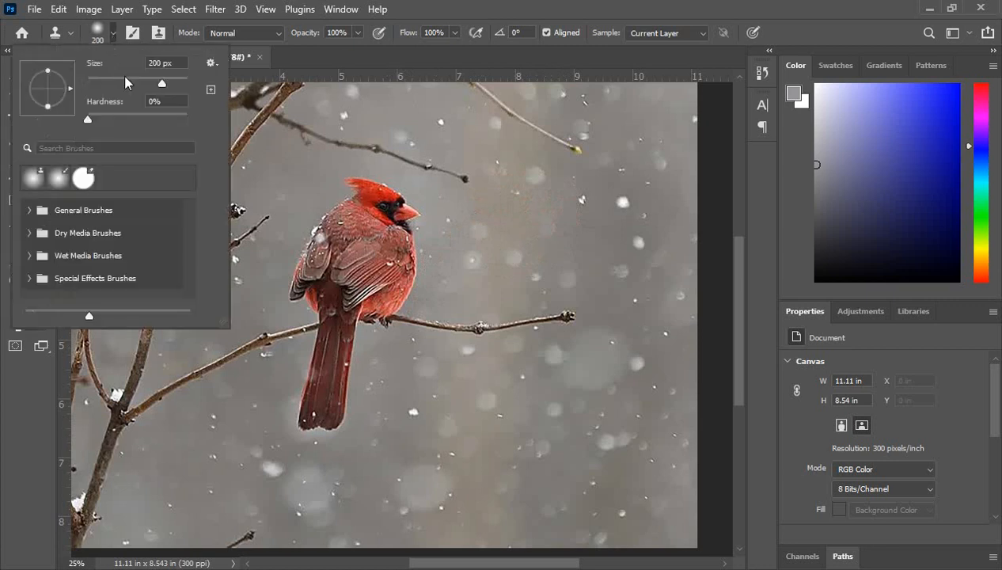
drag(163, 83, 124, 84)
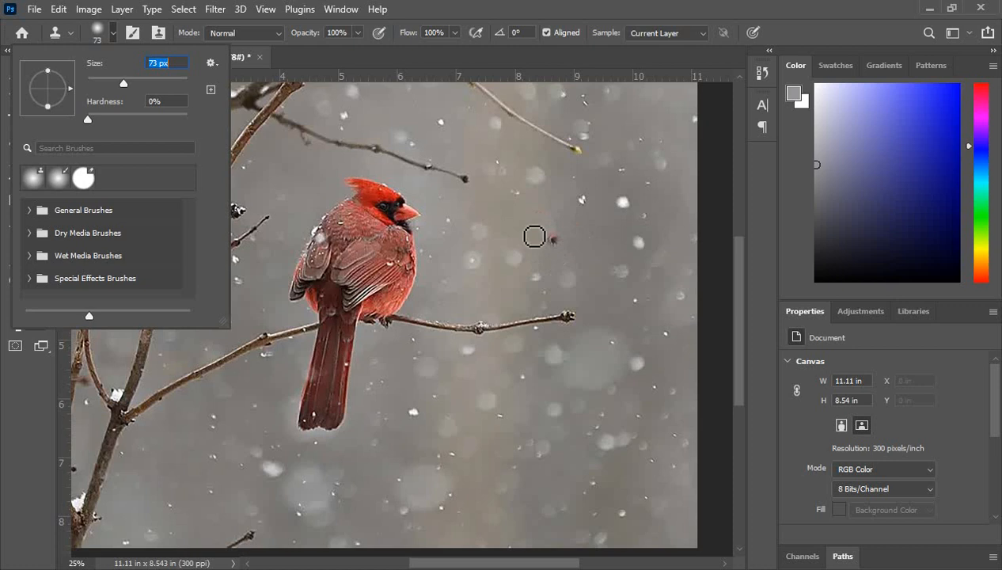
drag(123, 84, 181, 83)
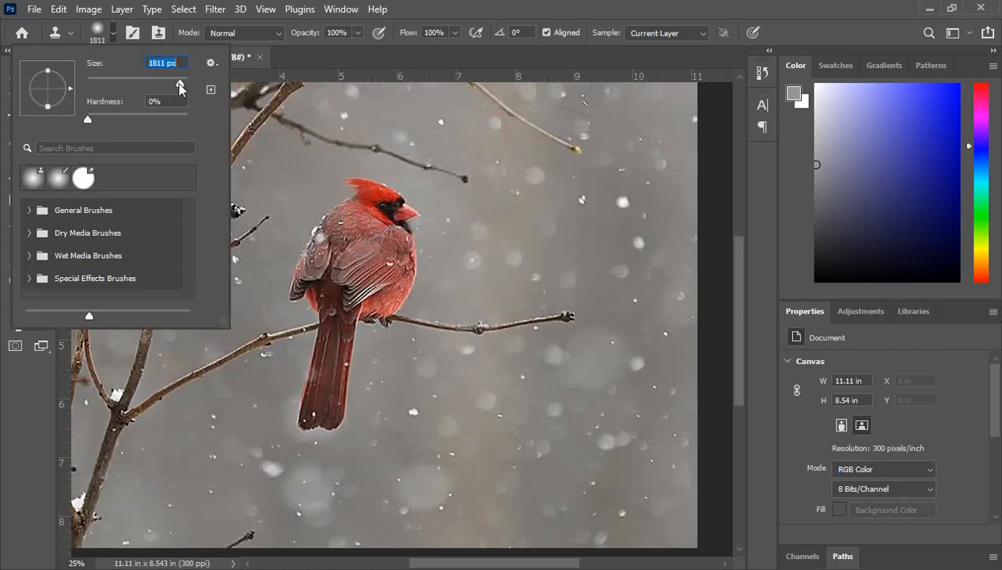
mouse_move(179, 83)
mouse_down()
mouse_move(125, 85)
mouse_move(156, 85)
mouse_up()
click(477, 65)
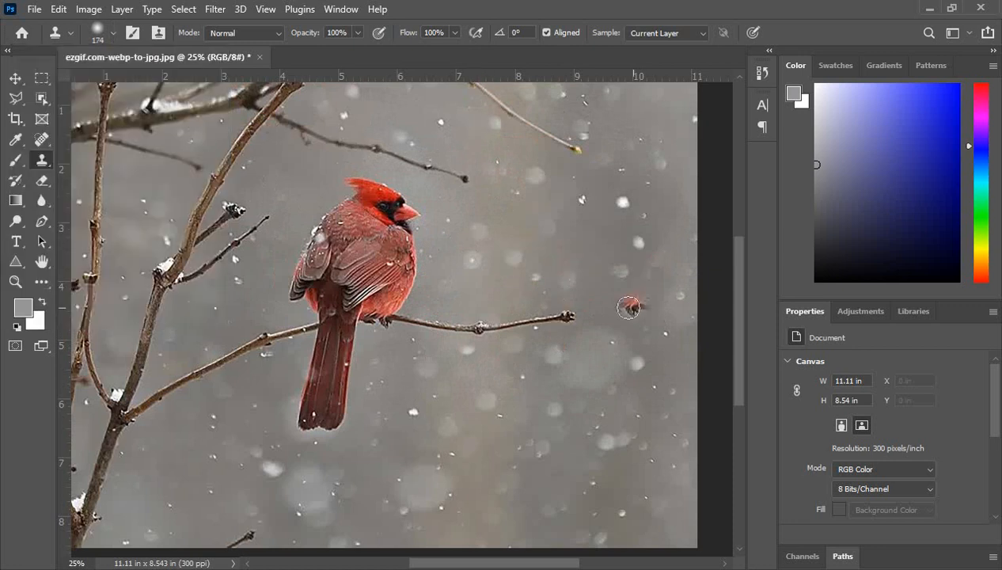
- Sample the bird's feet on the branch and clone the whole bird onto the branch's right end
alt+click(385, 320)
click(428, 310)
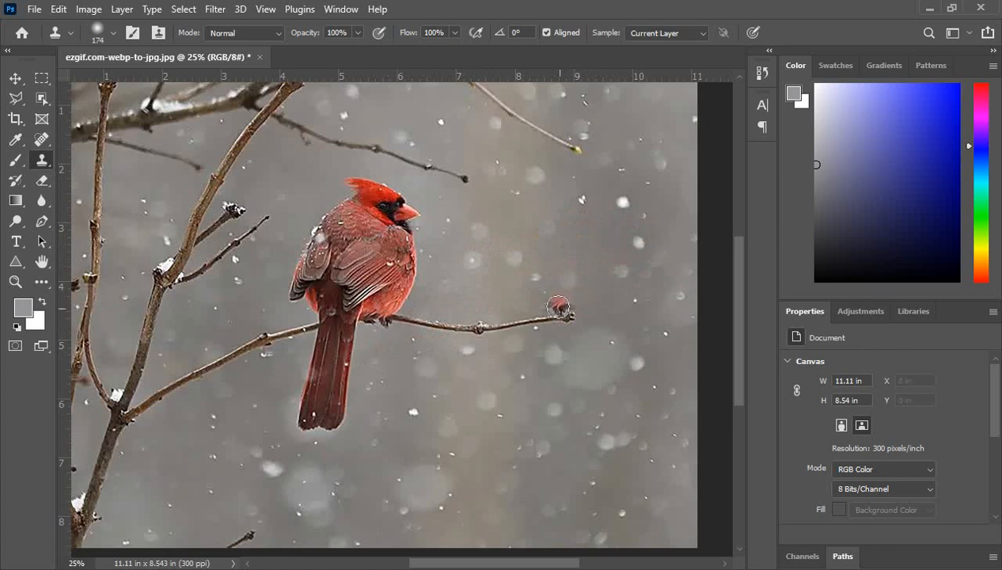
click(568, 305)
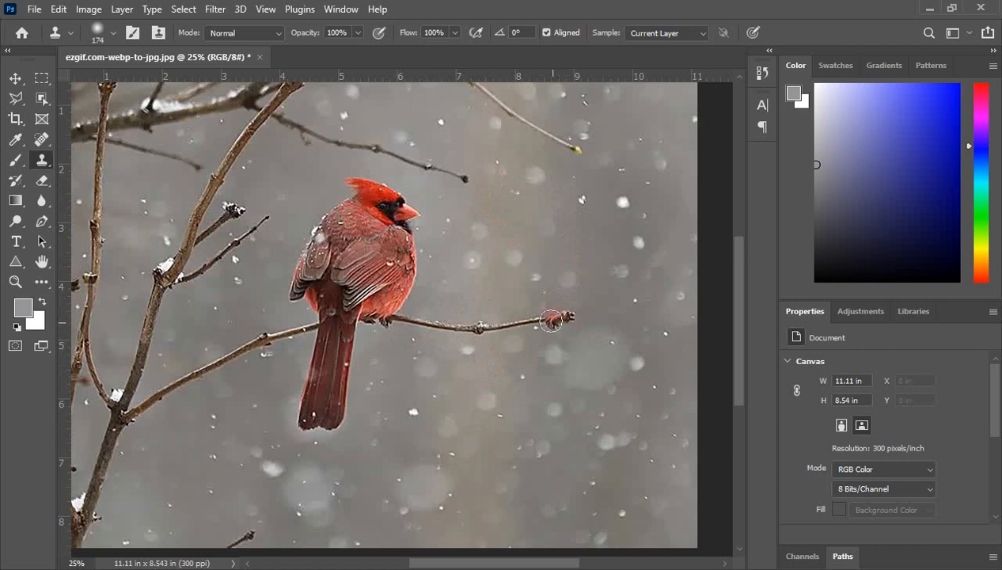
mouse_move(554, 321)
mouse_down()
mouse_move(576, 255)
mouse_move(562, 229)
mouse_move(571, 238)
mouse_move(560, 203)
mouse_up()
mouse_move(561, 205)
mouse_down()
mouse_move(525, 187)
mouse_move(517, 197)
mouse_move(528, 203)
mouse_move(498, 224)
mouse_move(501, 215)
mouse_move(488, 241)
mouse_move(505, 223)
mouse_move(507, 236)
mouse_move(539, 222)
mouse_move(558, 262)
mouse_move(548, 247)
mouse_move(528, 257)
mouse_move(529, 245)
mouse_move(497, 266)
mouse_move(496, 251)
mouse_move(470, 289)
mouse_move(504, 272)
mouse_move(501, 287)
mouse_move(520, 277)
mouse_move(522, 291)
mouse_move(539, 297)
mouse_move(527, 313)
mouse_move(537, 310)
mouse_move(509, 328)
mouse_move(495, 302)
mouse_move(486, 322)
mouse_move(453, 295)
mouse_move(491, 327)
mouse_move(488, 355)
mouse_move(507, 337)
mouse_move(502, 376)
mouse_move(484, 399)
mouse_move(478, 372)
mouse_move(471, 418)
mouse_move(491, 419)
mouse_move(510, 375)
mouse_up()
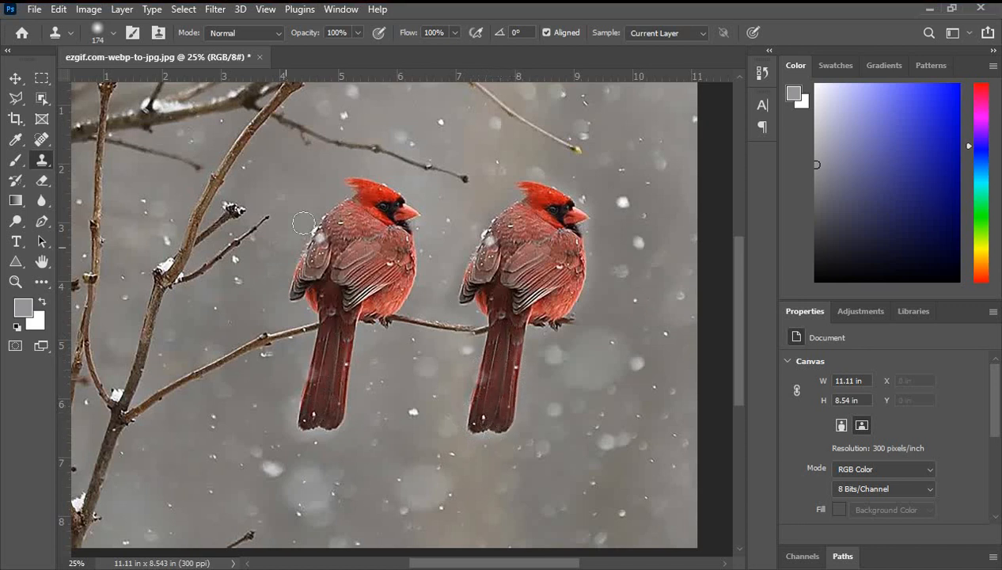
click(393, 235)
key(ctrl+z)
right_click(42, 160)
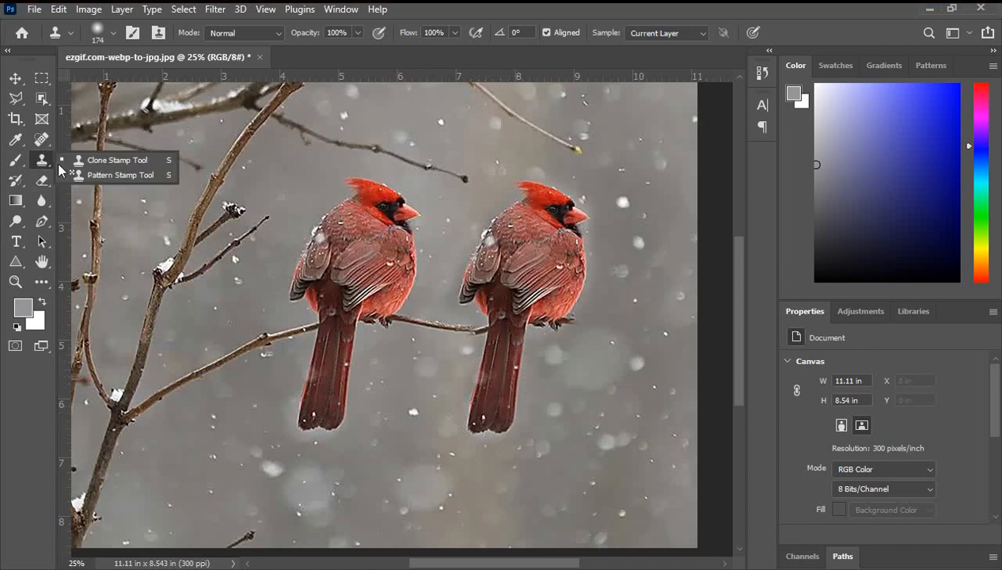
click(101, 163)
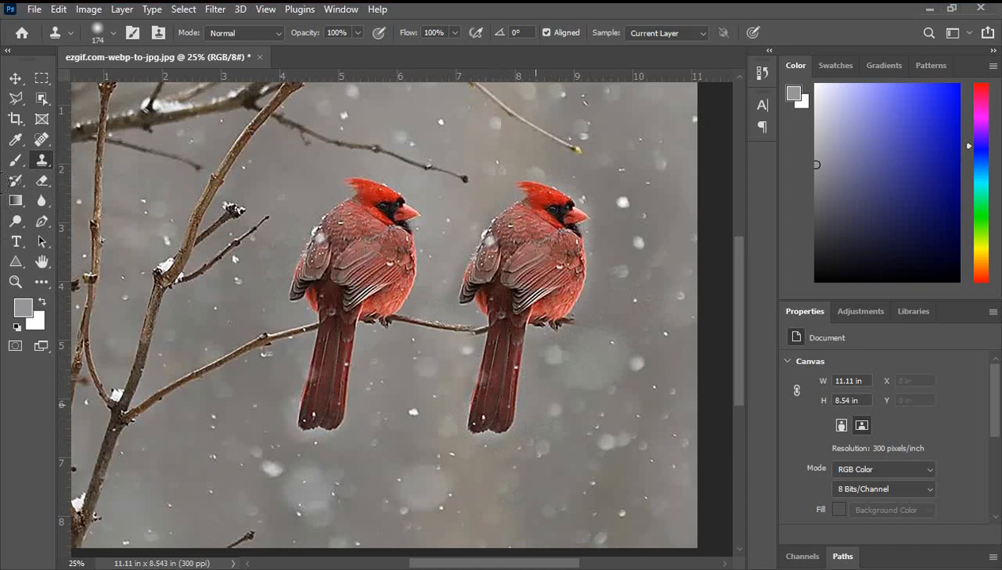
key(v)
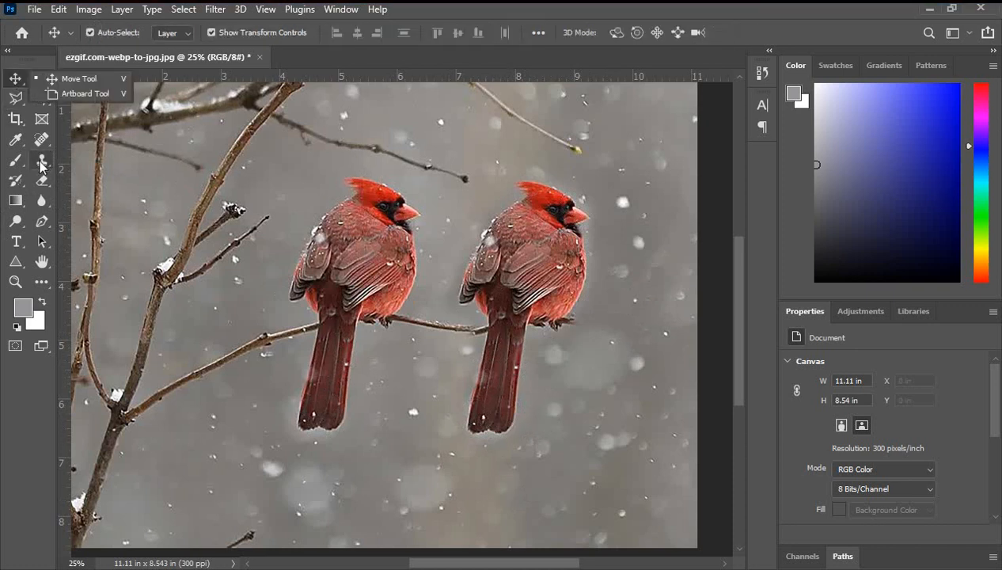
click(41, 162)
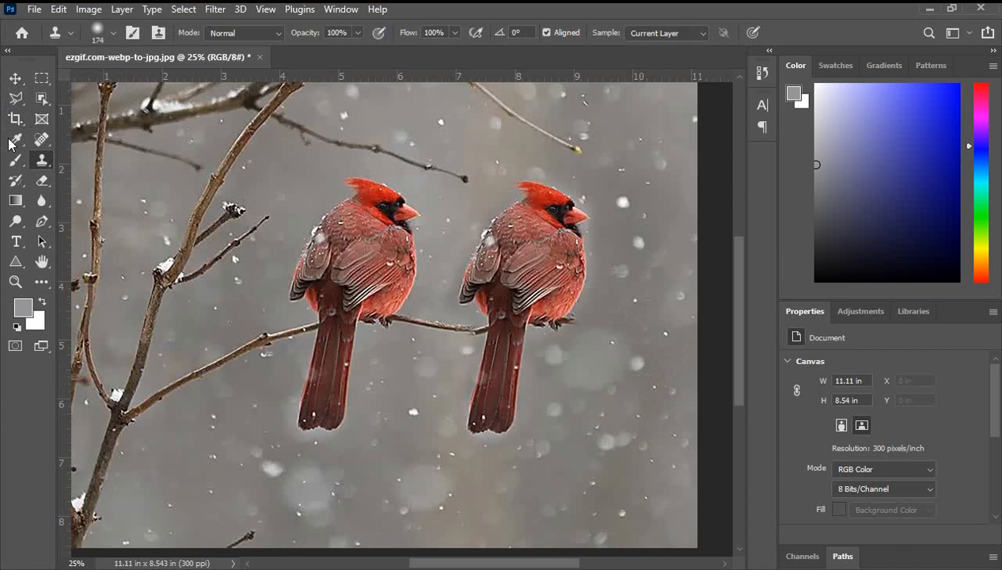
click(15, 79)
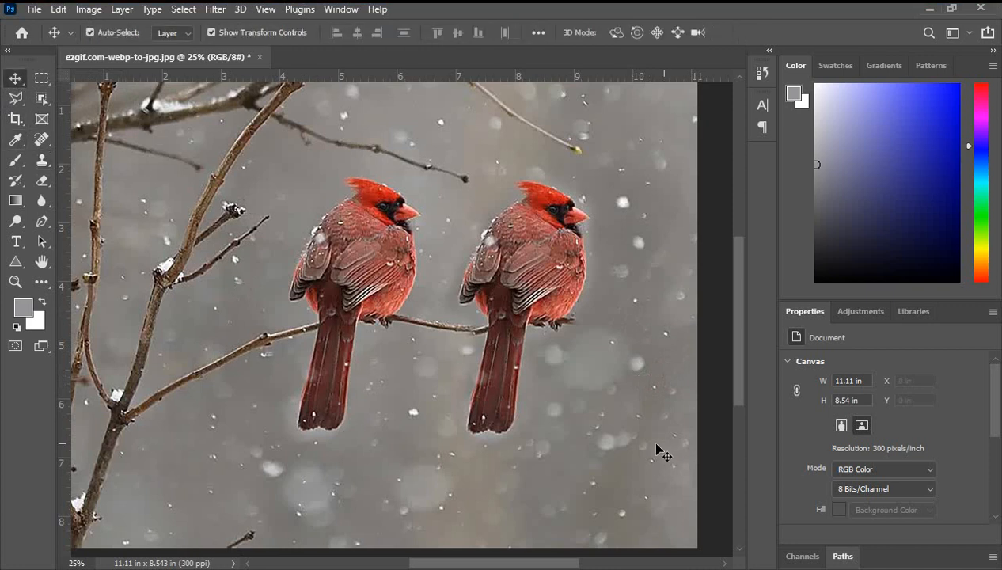
- Select the Clone Stamp tool and reduce its brush to 80 px for the white snow speck between the two birds' tails
scroll(538, 426, down, 1)
ctrl+click(438, 395)
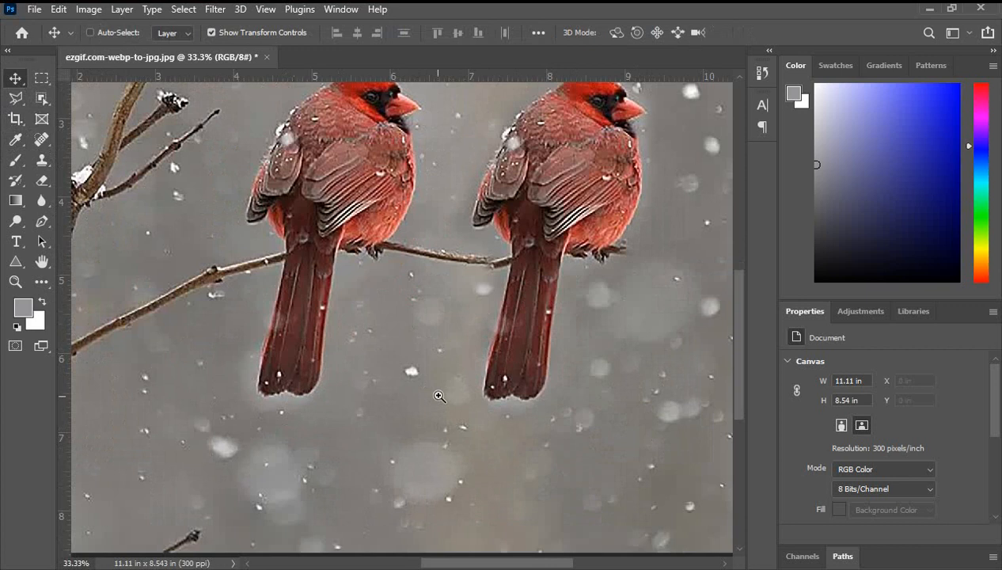
ctrl+click(416, 389)
ctrl+click(416, 389)
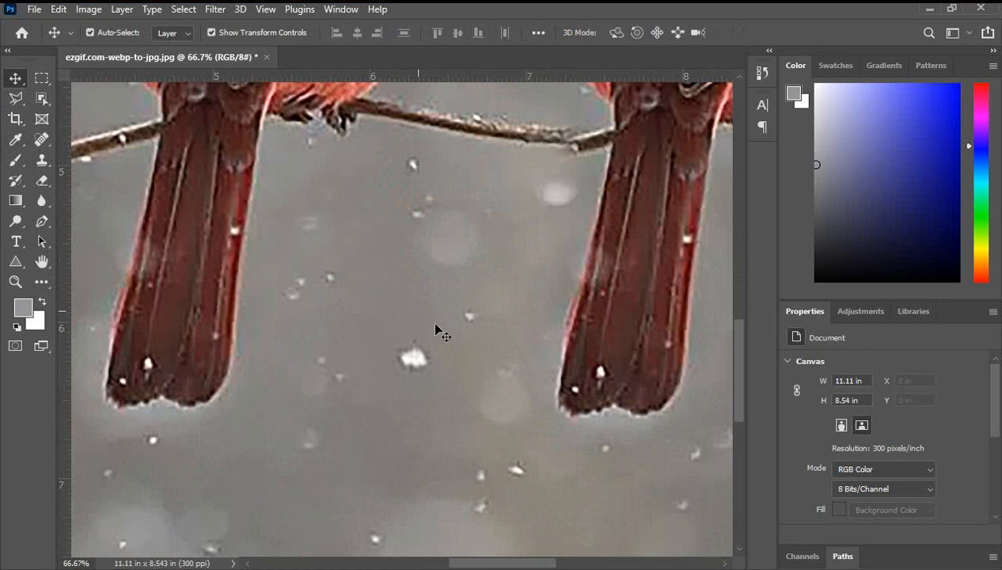
click(42, 159)
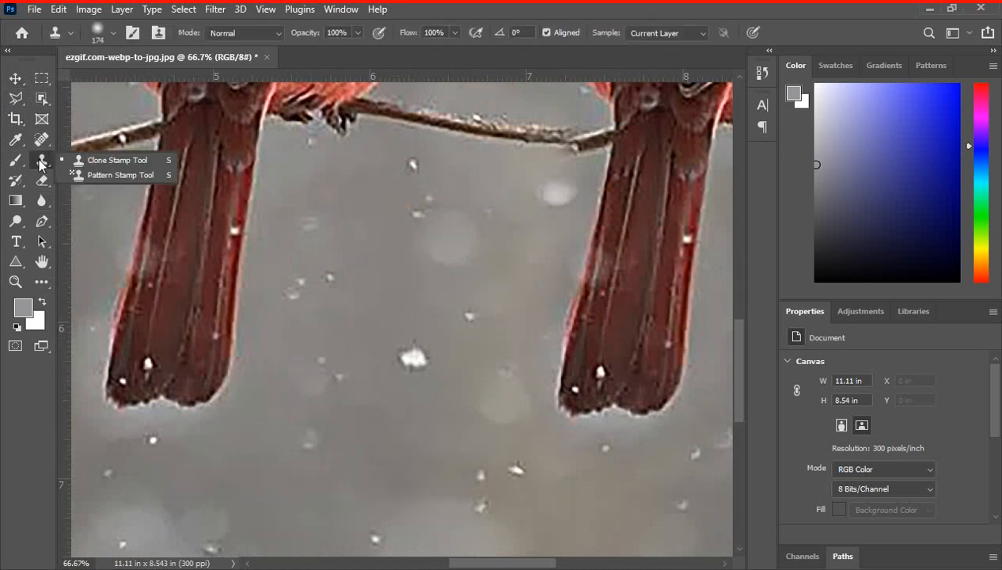
click(118, 161)
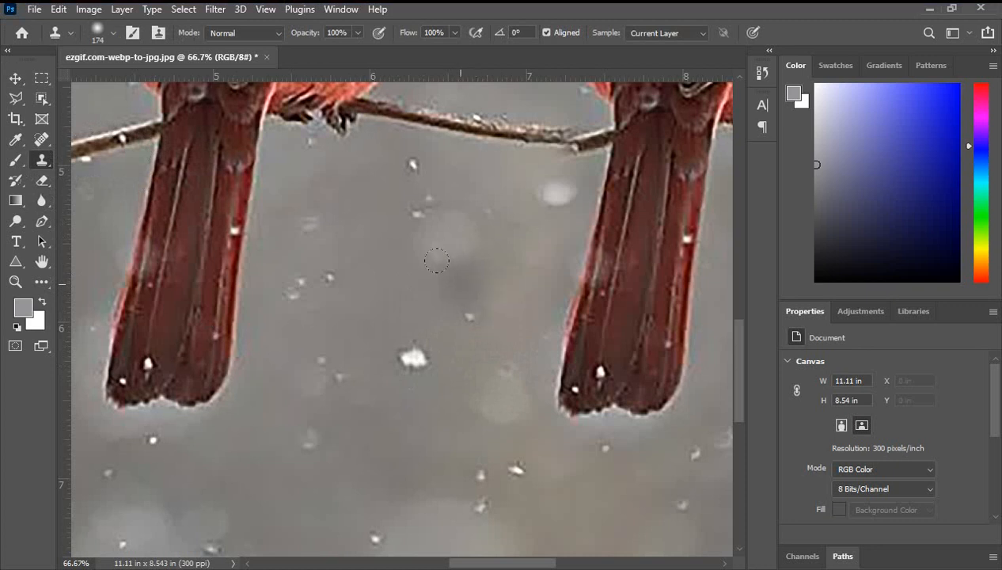
key(bracketleft)
key(bracketleft)
key(bracketleft)
key(bracketleft)
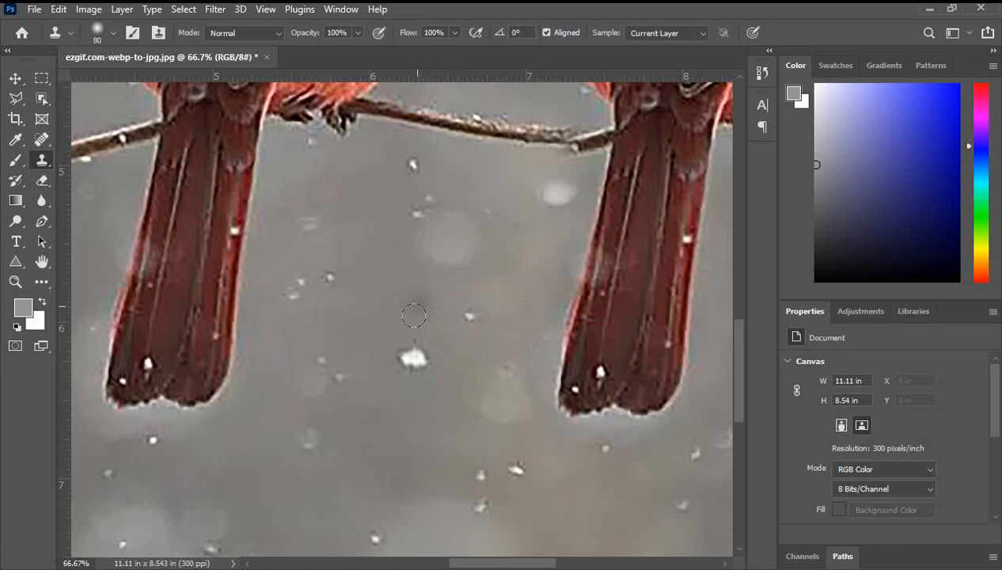
scroll(414, 354, up, 2)
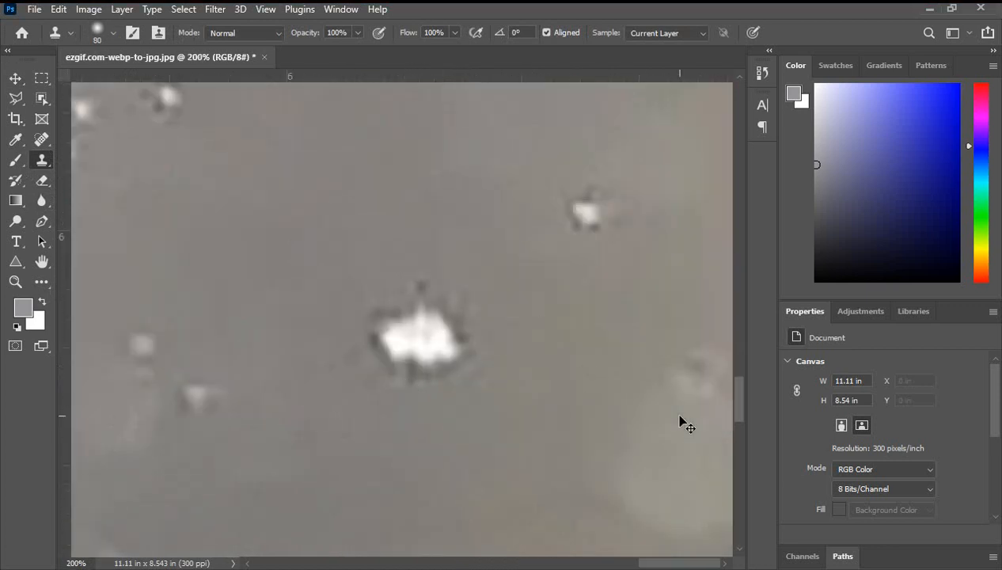
scroll(679, 420, down, 2)
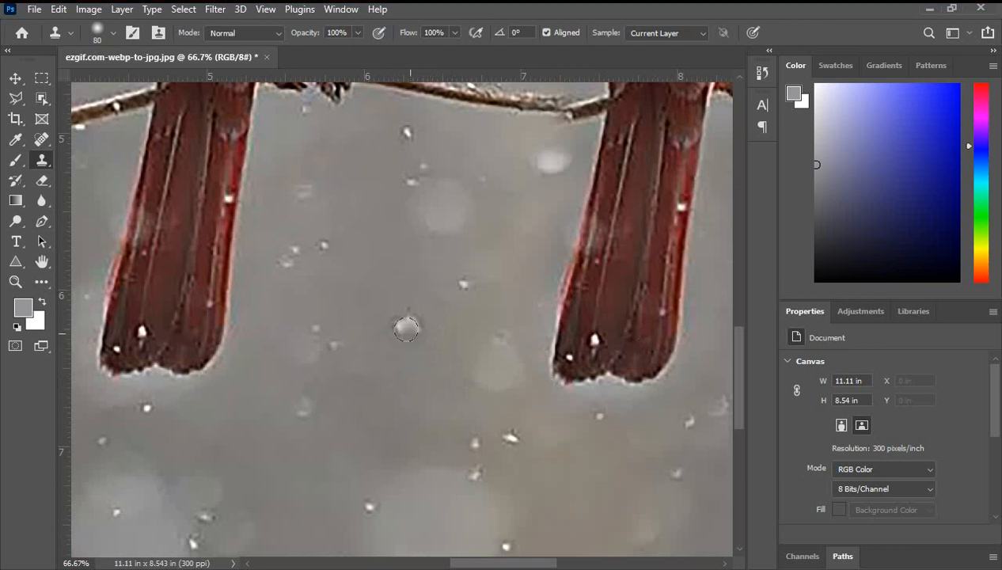
scroll(406, 358, up, 2)
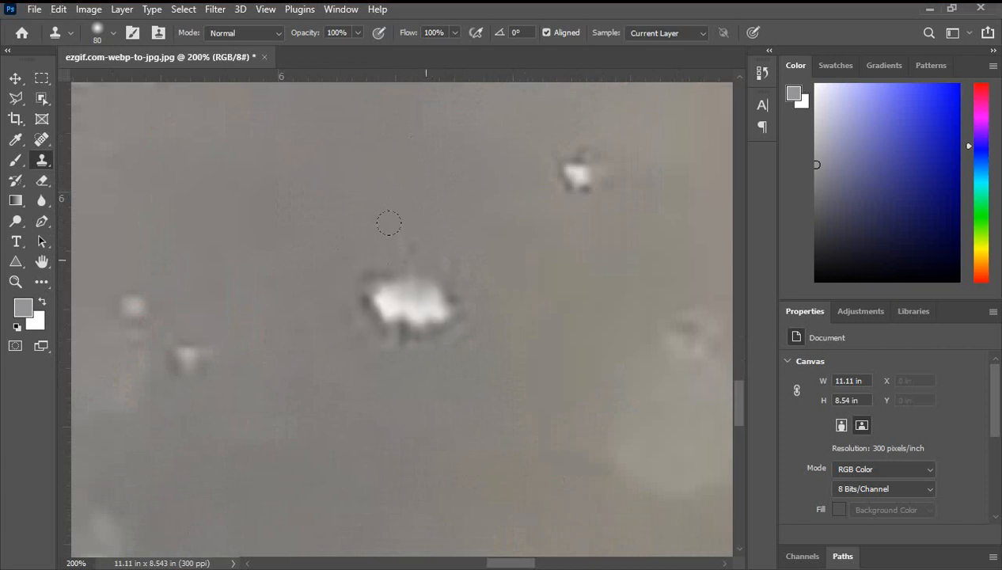
- Clone the surrounding gray background over the large white snow speck and the dark remnants around it
mouse_move(380, 277)
mouse_down()
mouse_move(433, 311)
mouse_move(412, 313)
mouse_up()
drag(381, 345, 428, 313)
drag(400, 360, 431, 308)
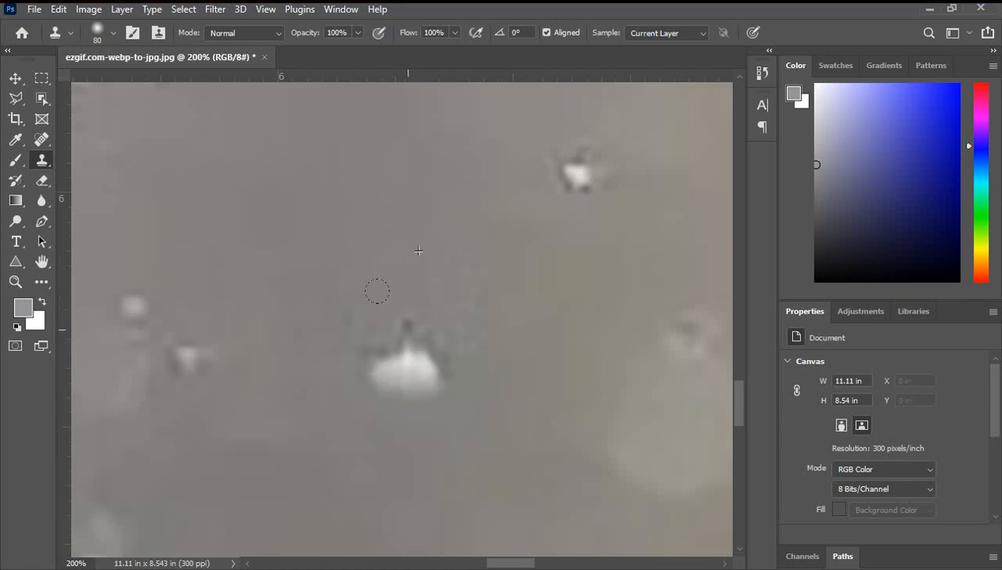
mouse_move(471, 307)
mouse_down()
mouse_move(421, 367)
mouse_move(401, 310)
mouse_move(426, 333)
mouse_move(383, 317)
mouse_up()
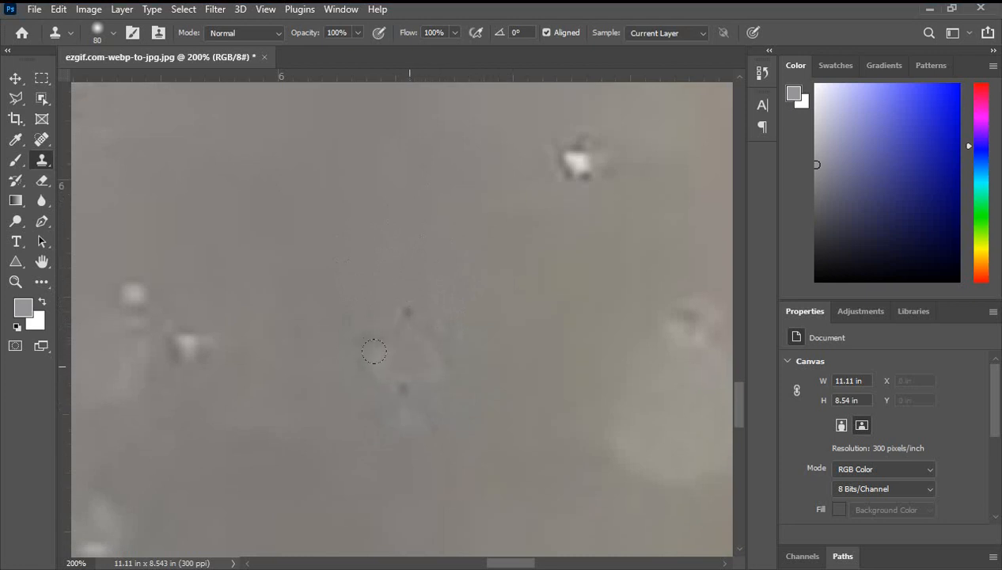
mouse_move(374, 352)
mouse_down()
mouse_move(559, 503)
mouse_move(415, 423)
mouse_up()
- Reduce the brush to 35 px and clone gray background over the small snow speck up and to the right of the cleaned area
scroll(475, 340, up, 3)
drag(570, 320, 566, 221)
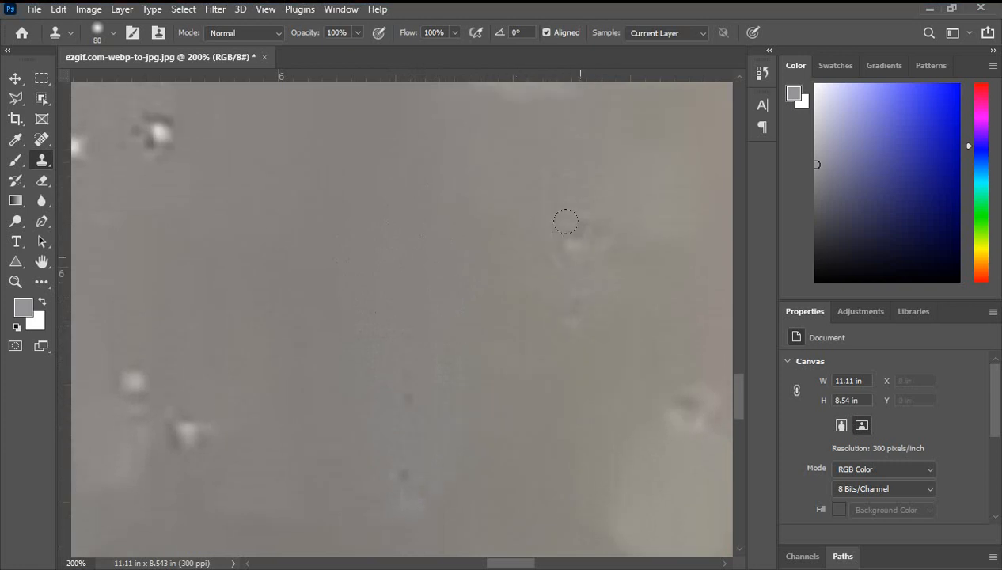
key(ctrl+z)
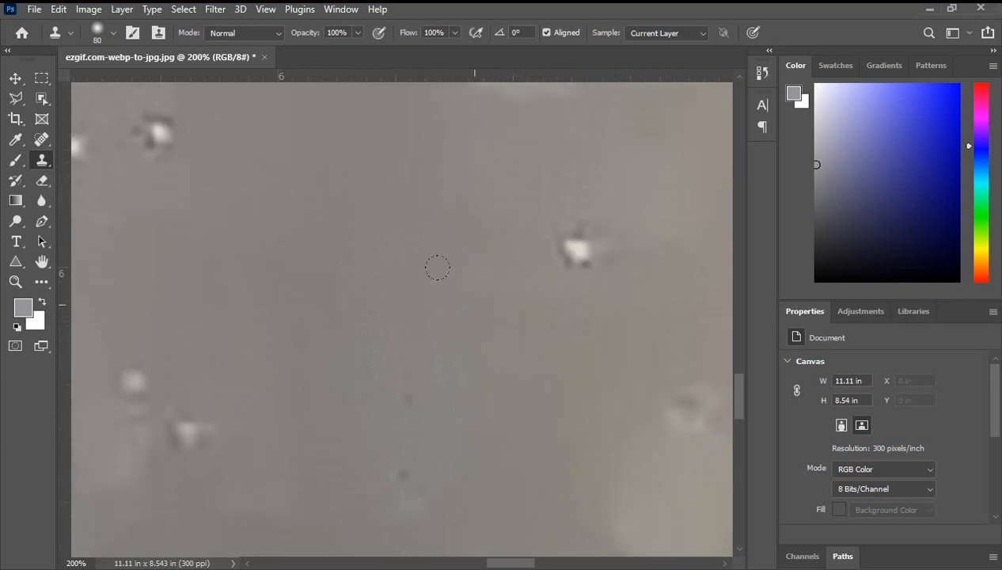
key(bracketleft)
key(bracketleft)
mouse_move(550, 239)
mouse_down()
mouse_move(570, 225)
mouse_move(580, 246)
mouse_move(571, 247)
mouse_up()
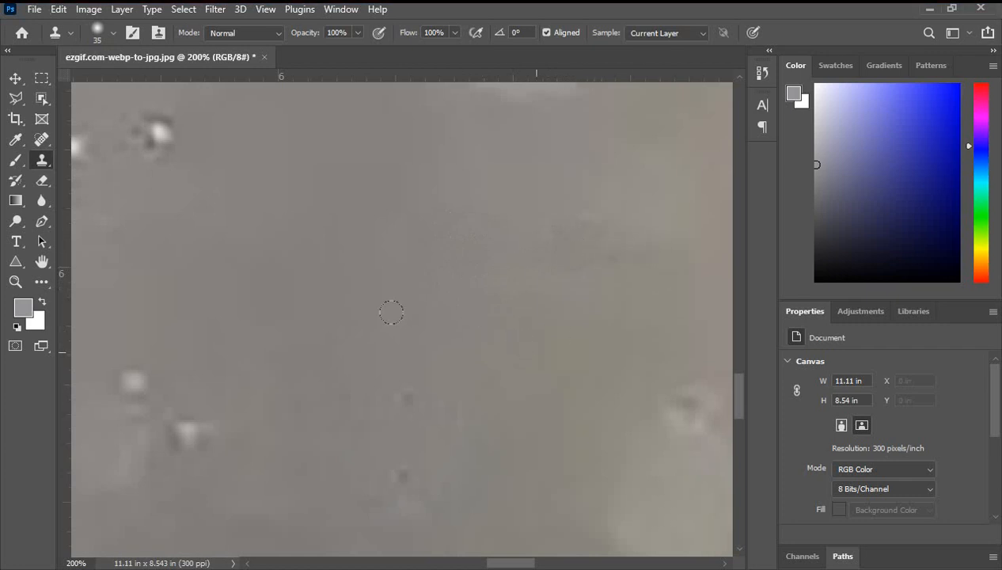
- Sample clean gray background beside the three-speck cluster near the tail and clone out its rightmost snow speck
click(273, 264)
drag(319, 268, 527, 371)
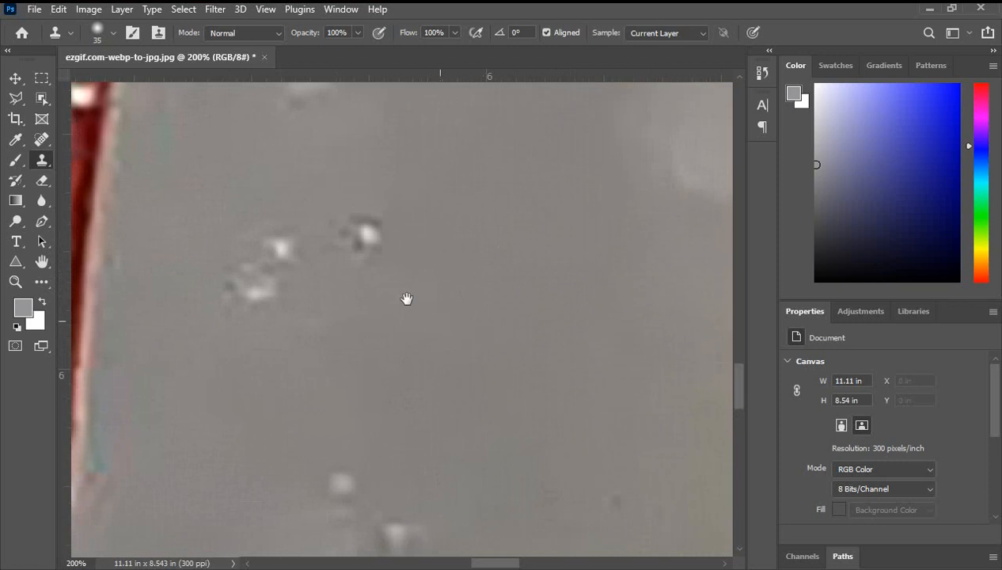
scroll(369, 280, up, 1)
drag(350, 272, 324, 284)
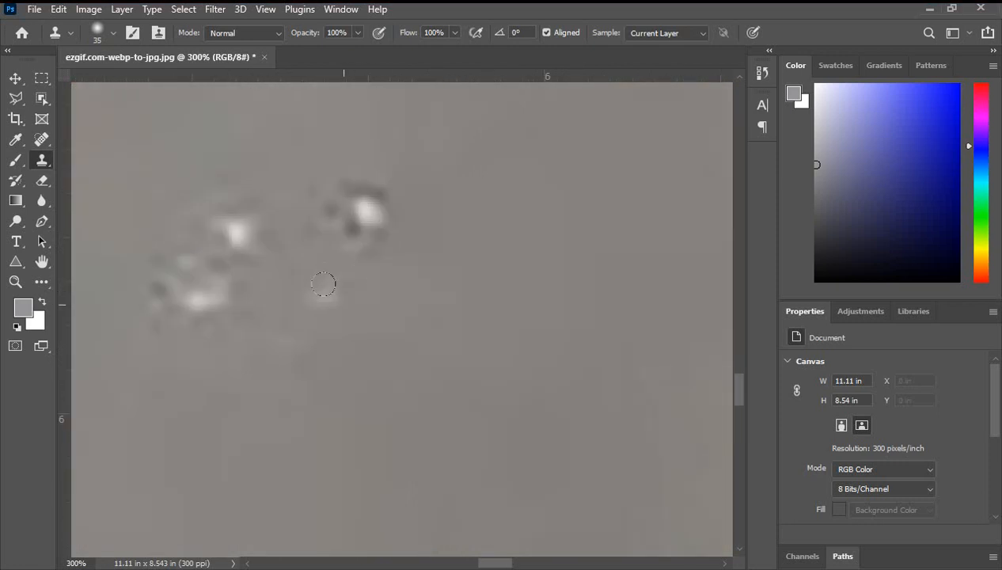
click(322, 294)
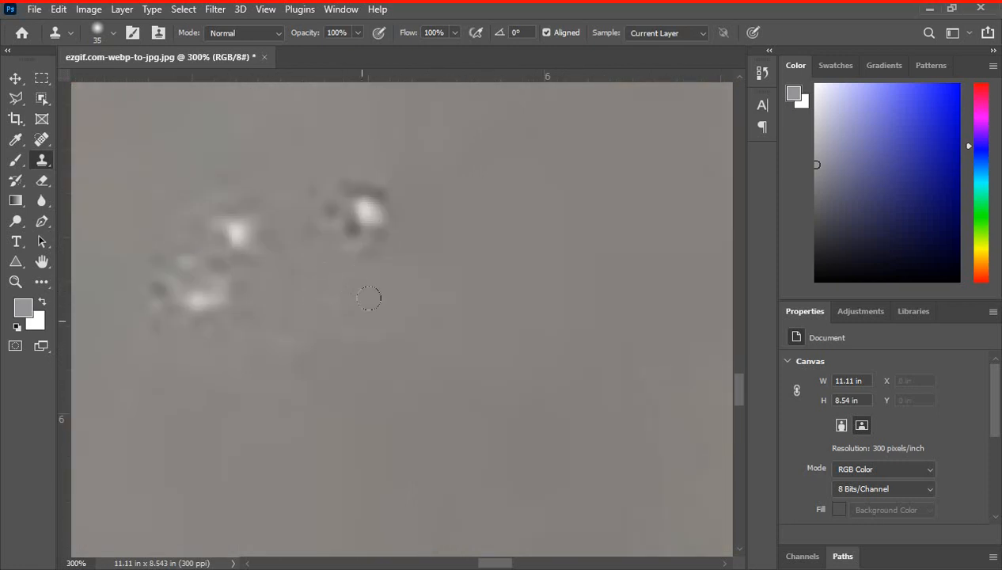
alt+click(496, 218)
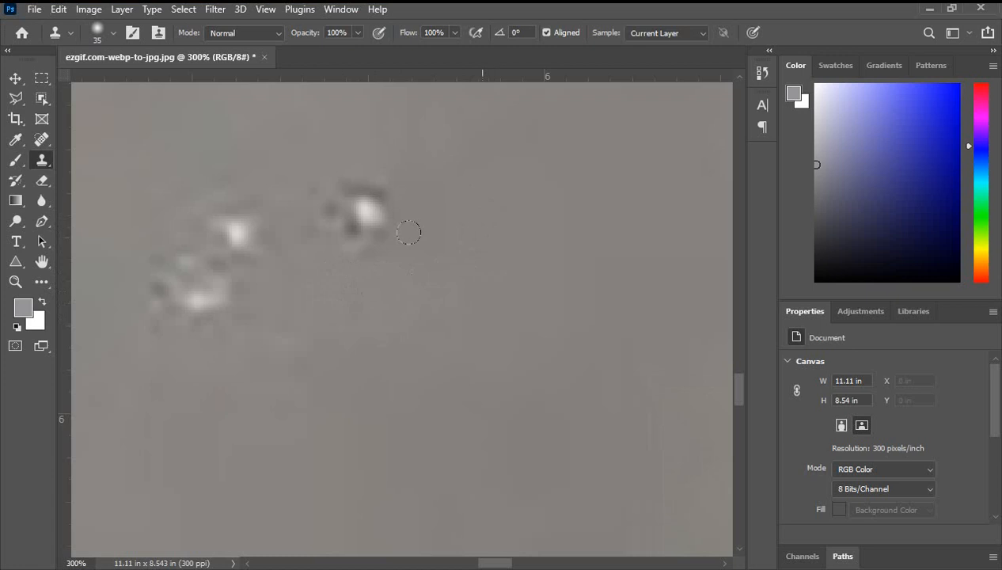
mouse_move(352, 243)
mouse_down()
mouse_move(342, 241)
mouse_move(353, 207)
mouse_move(331, 211)
mouse_move(350, 185)
mouse_move(343, 206)
mouse_up()
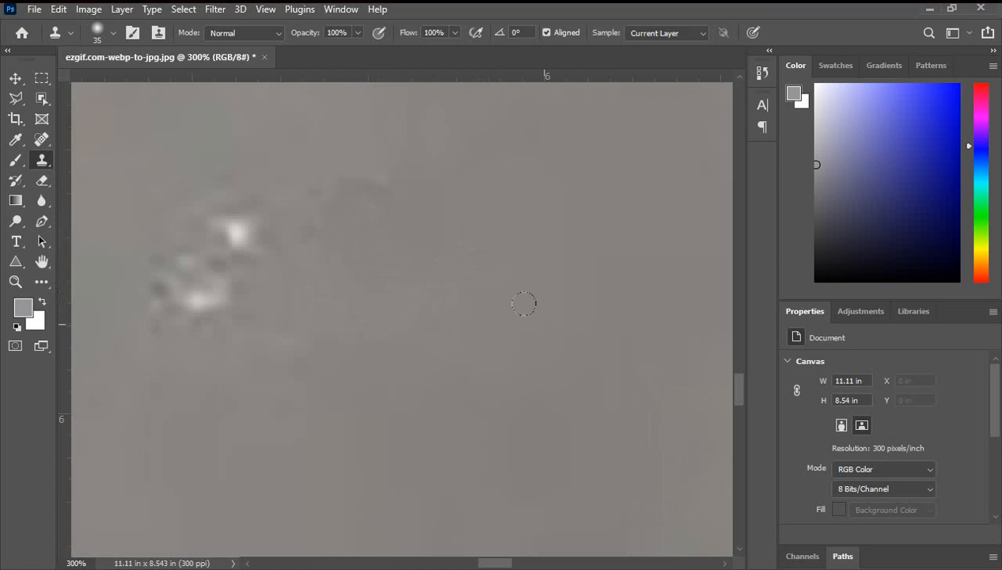
- Clone nearby gray background over the two remaining snow specks of the cluster, resampling the source between them
drag(524, 303, 528, 310)
mouse_move(306, 307)
mouse_down()
mouse_move(221, 302)
mouse_move(206, 275)
mouse_move(185, 299)
mouse_move(177, 281)
mouse_move(166, 299)
mouse_move(152, 290)
mouse_move(179, 275)
mouse_up()
alt+click(327, 327)
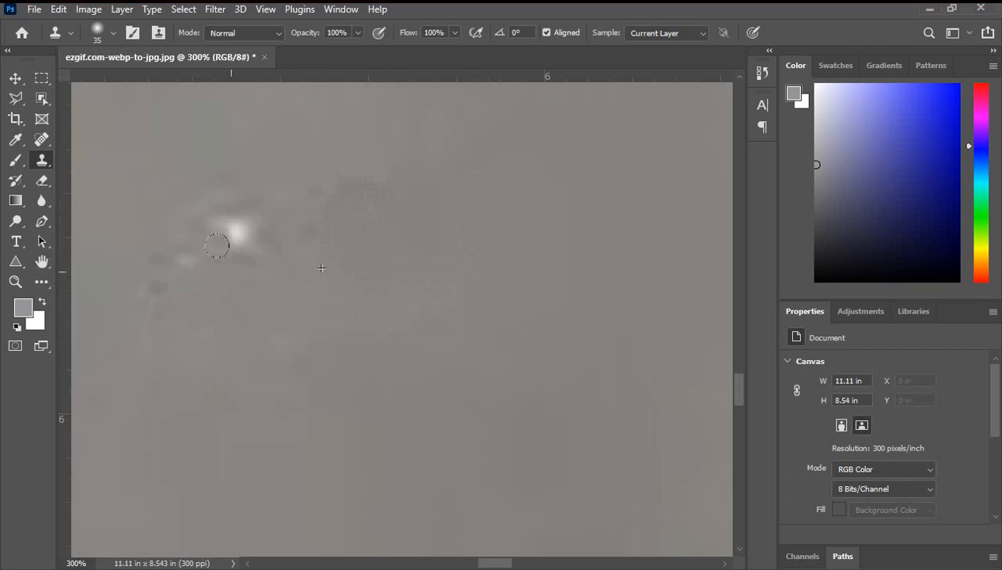
drag(217, 246, 210, 211)
drag(172, 239, 169, 255)
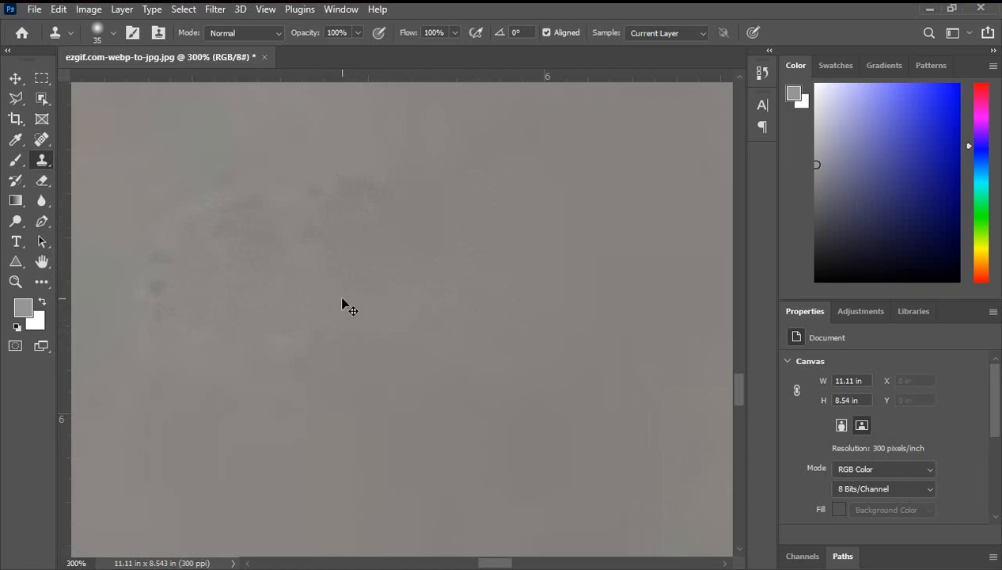
- Examine the whole image to check the retouched background between the two cardinals
key(ctrl+minus)
key(ctrl+minus)
key(ctrl+minus)
key(ctrl+minus)
key(ctrl+minus)
key(ctrl+minus)
key(ctrl+minus)
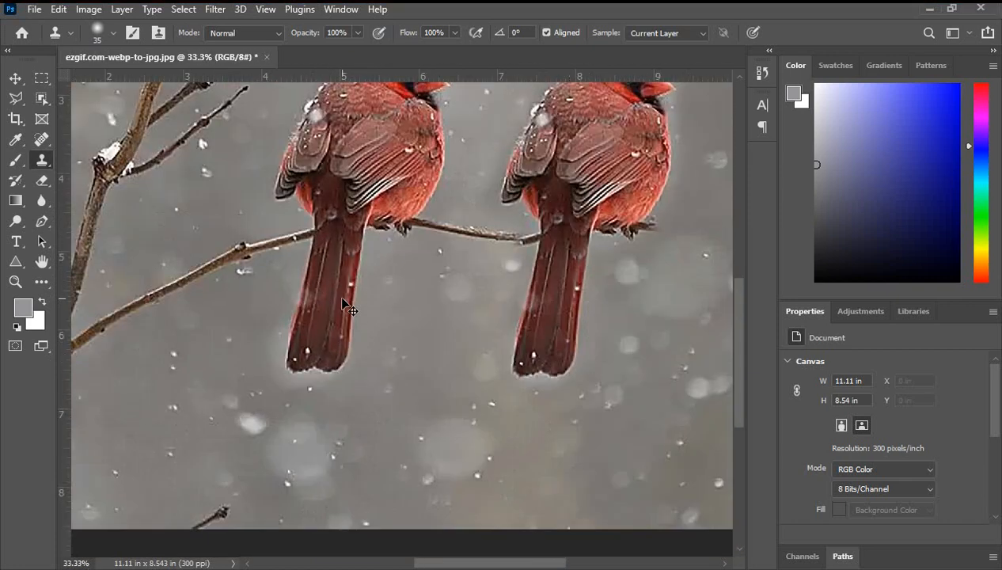
scroll(522, 349, up, 2)
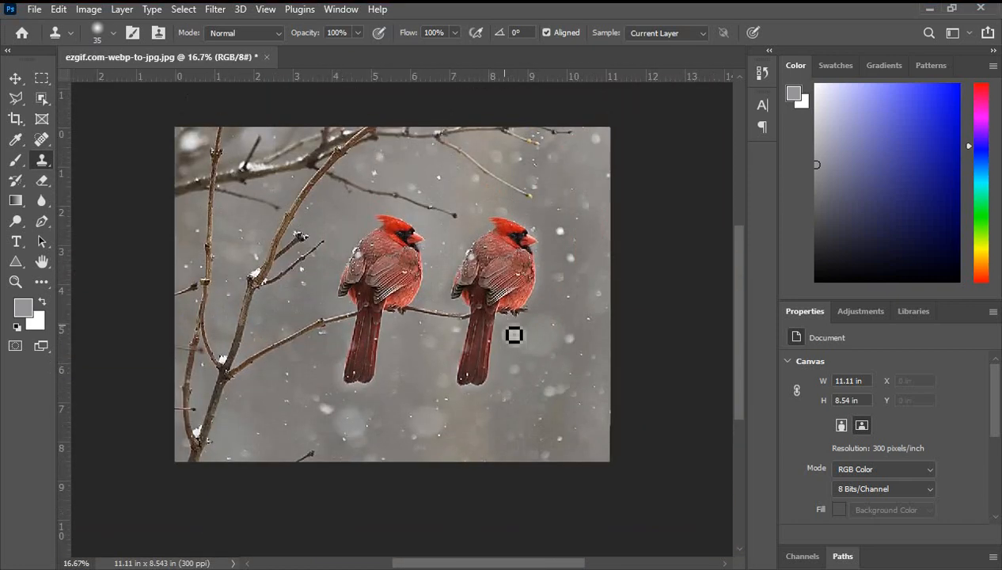
scroll(512, 348, up, 1)
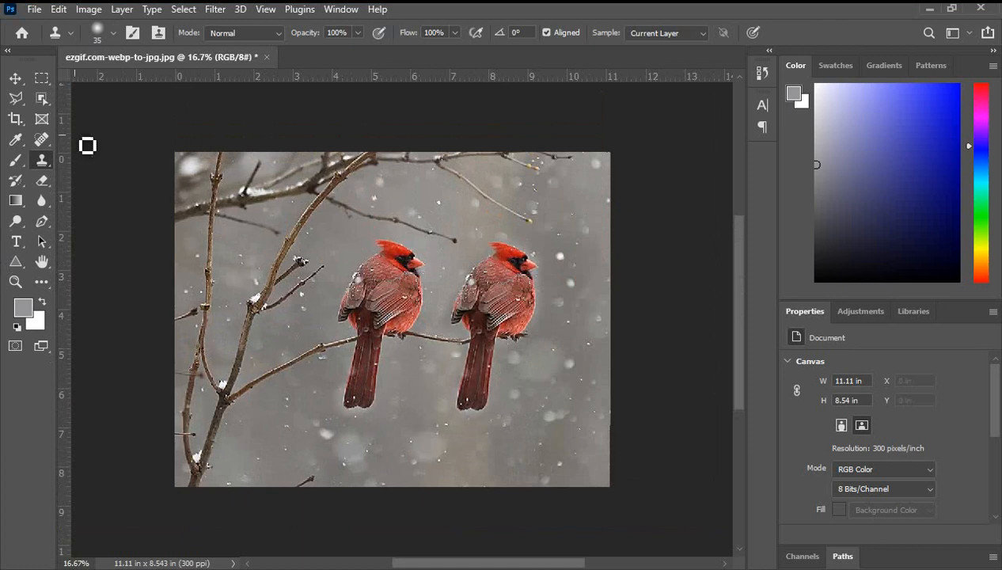
- Choose the Pattern Stamp tool and create a new 1920 x 1080 px document at 300 ppi with a white background
right_click(43, 159)
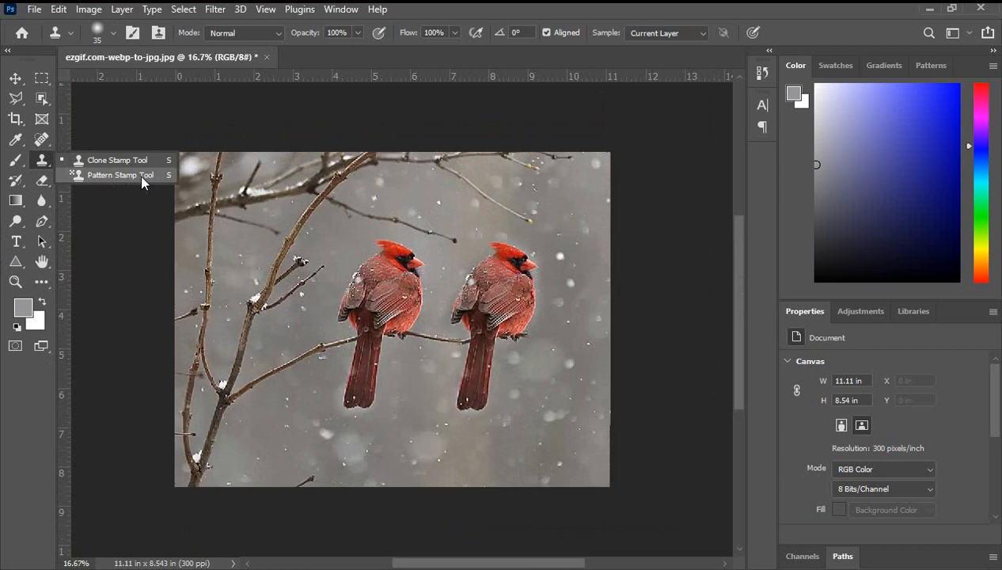
click(120, 175)
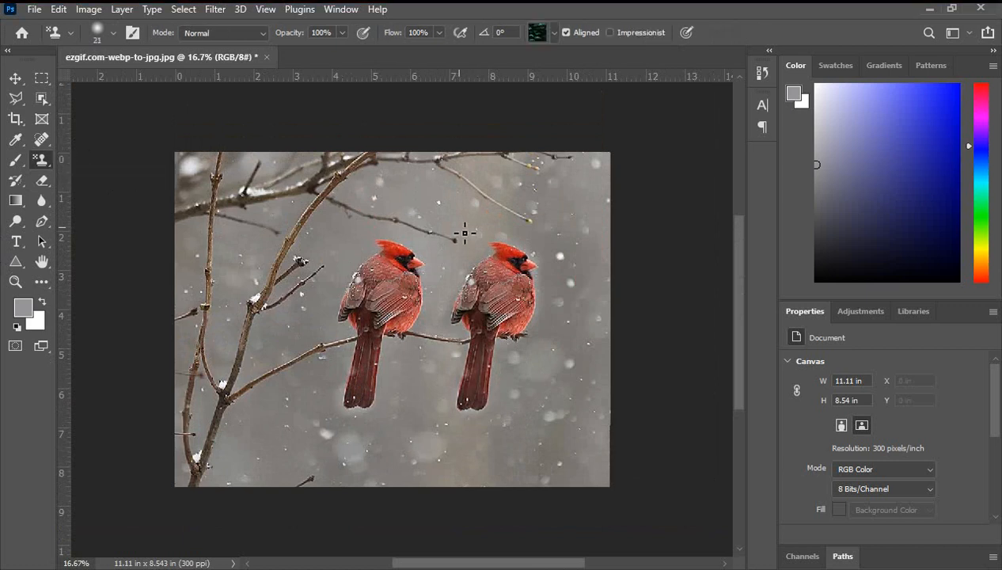
click(34, 9)
click(658, 356)
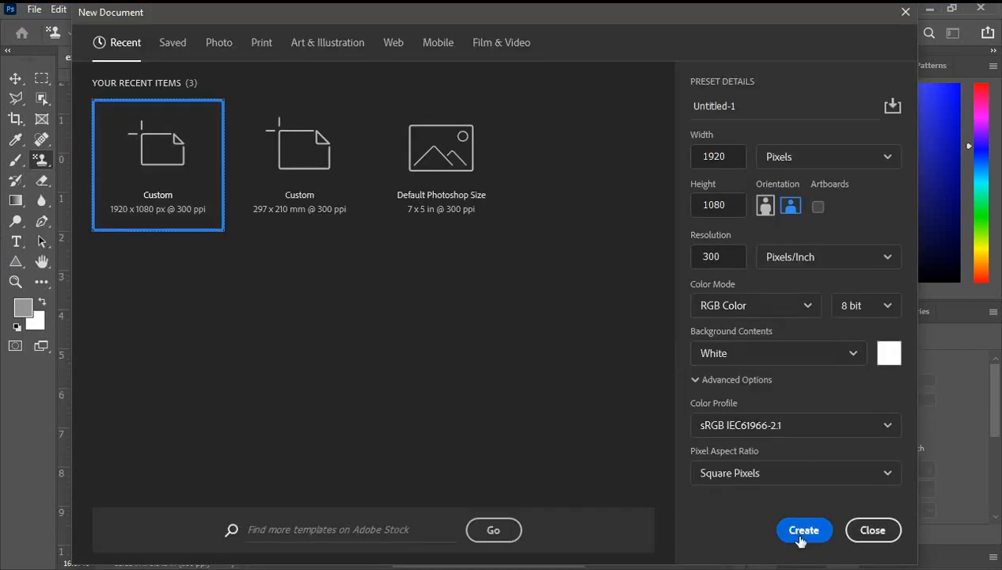
click(801, 532)
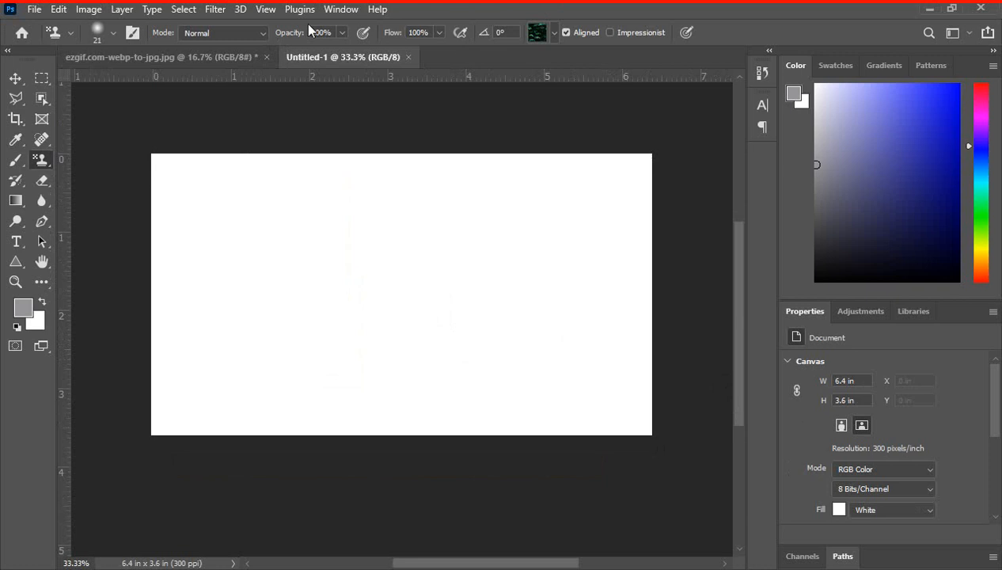
- Show the document's layers and add a new empty layer above the background
click(339, 9)
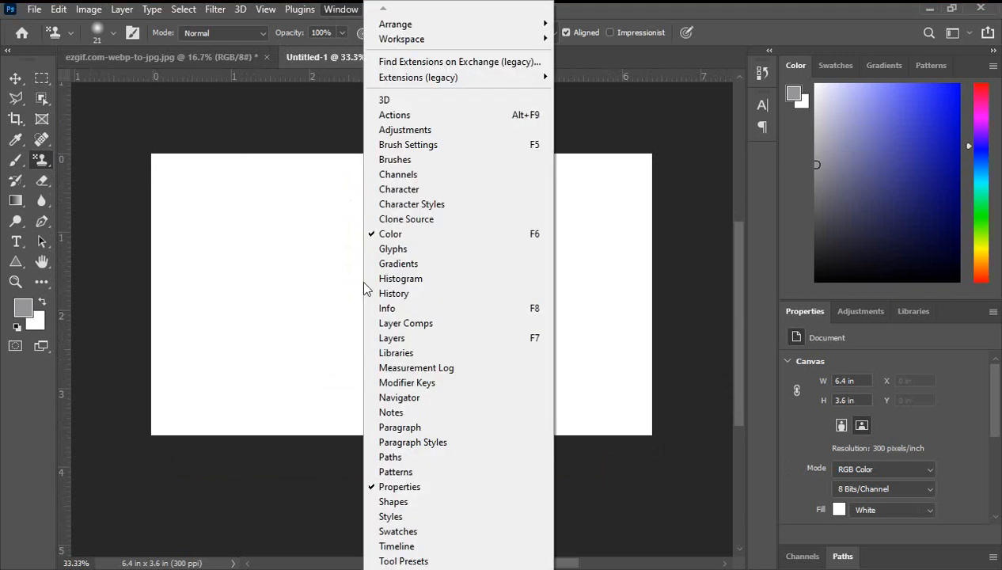
key(F7)
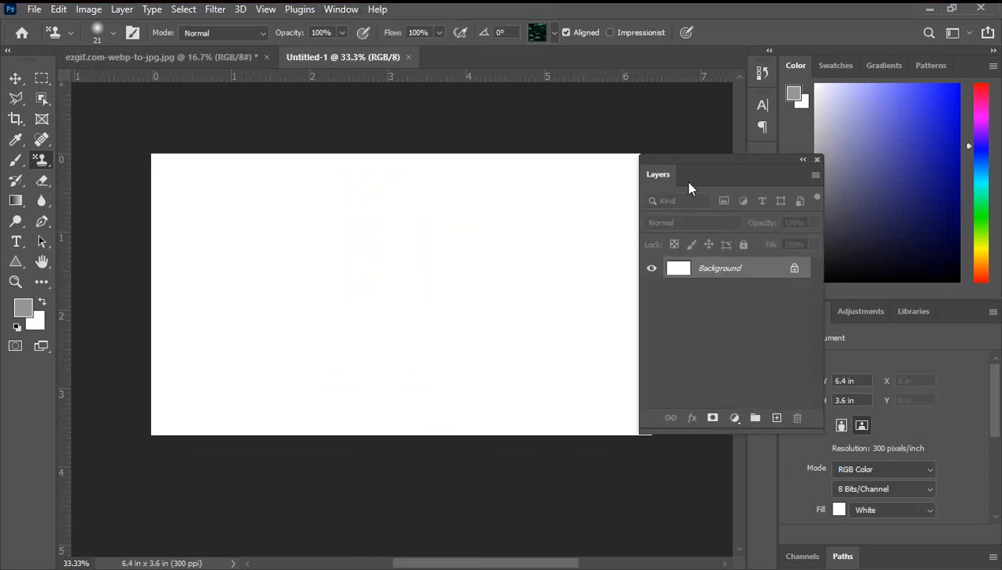
drag(739, 164, 801, 208)
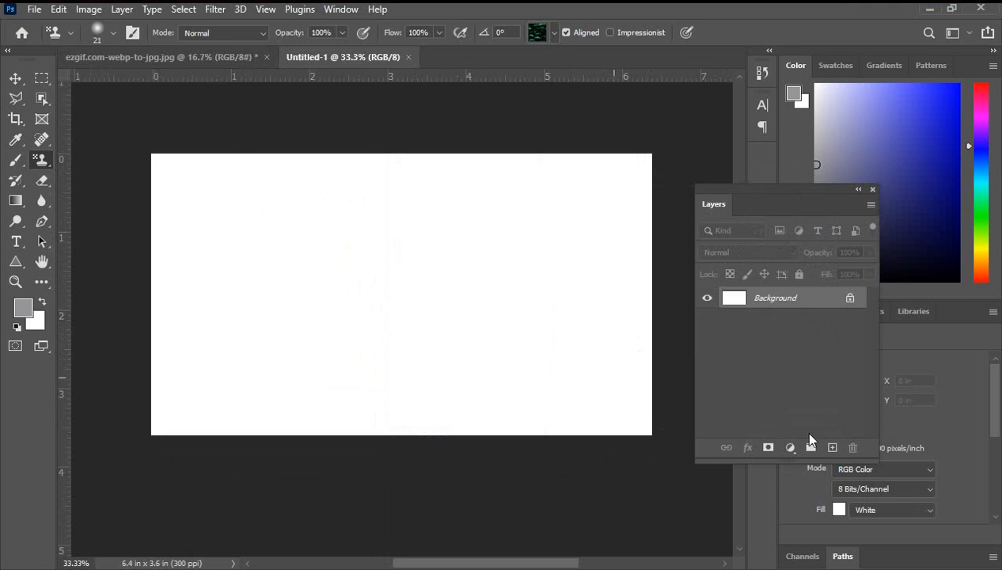
click(832, 448)
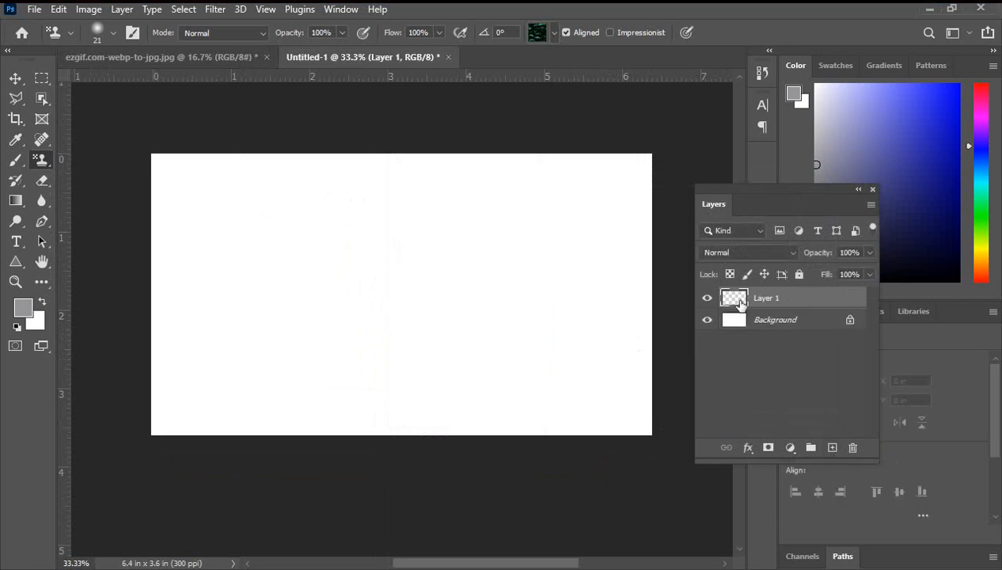
- Select the Pattern Stamp tool with the first green leaf pattern from the Trees group
right_click(37, 160)
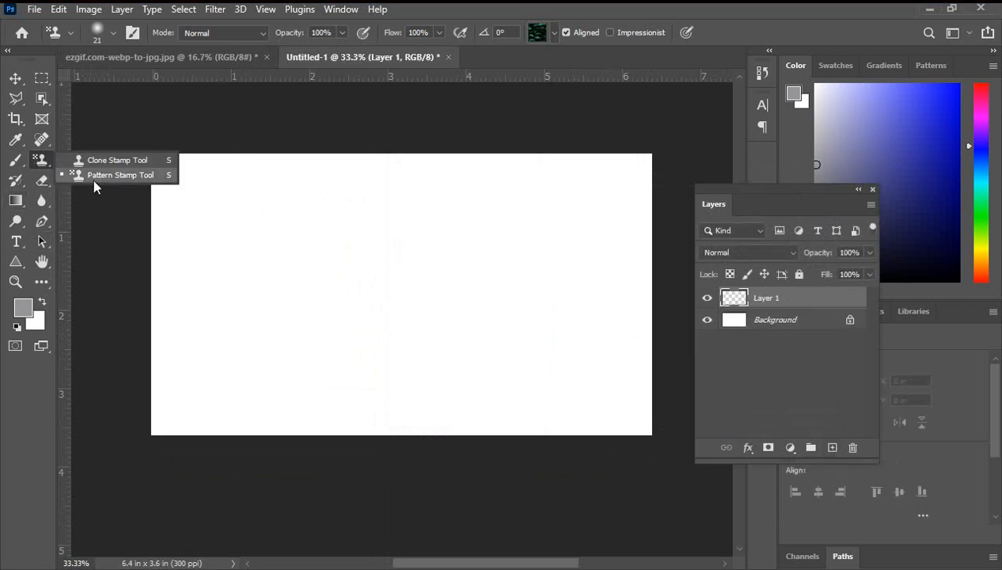
click(125, 175)
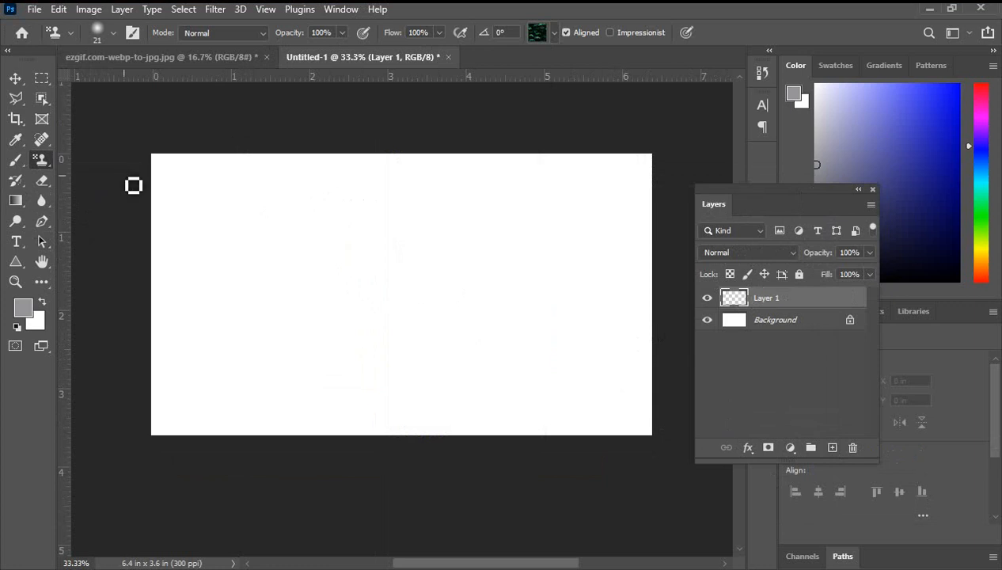
click(548, 31)
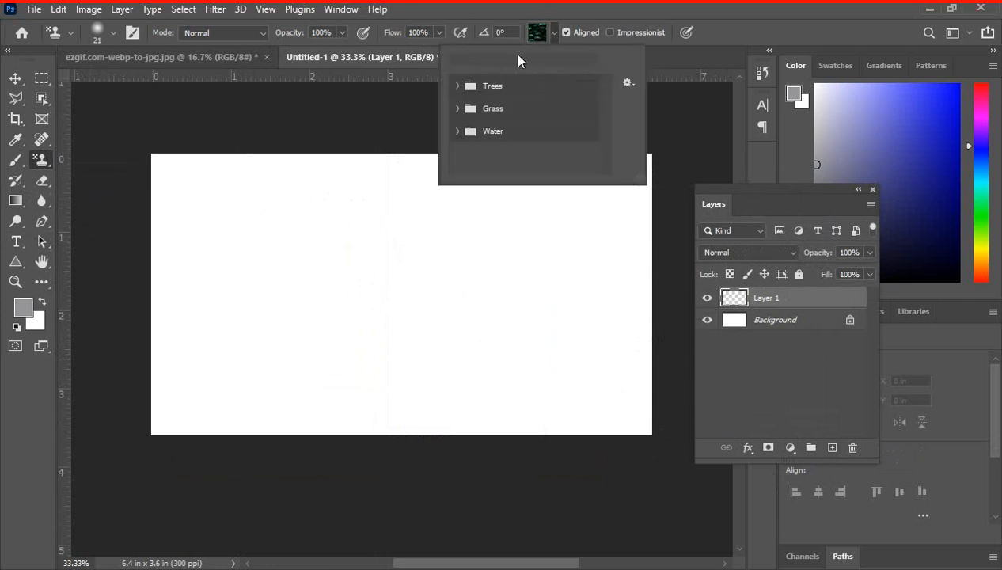
click(458, 86)
click(477, 110)
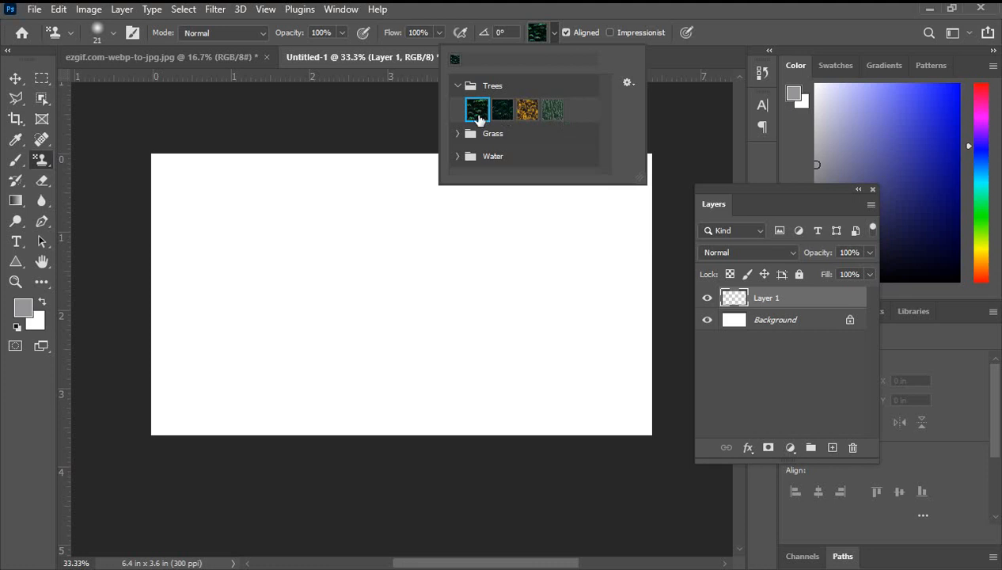
click(564, 257)
mouse_move(550, 245)
mouse_down()
mouse_move(404, 292)
mouse_move(548, 216)
mouse_move(487, 291)
mouse_move(534, 218)
mouse_move(497, 250)
mouse_move(512, 309)
mouse_up()
key(ctrl+z)
key(ctrl+z)
key(ctrl+z)
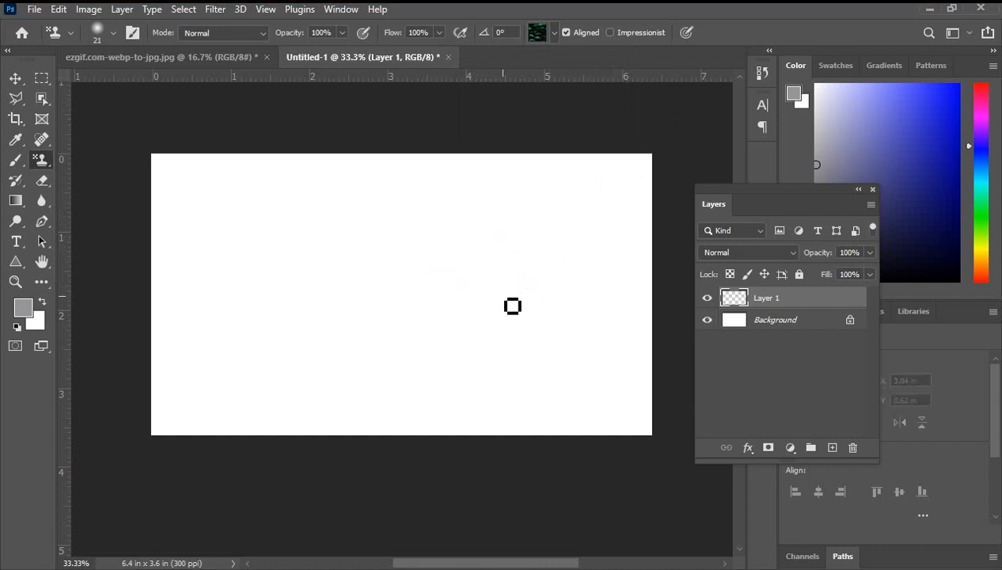
- Enlarge the Pattern Stamp brush to 400 px and paint the green leaf pattern over the whole canvas on Layer 1
key(bracketright)
key(bracketright)
key(bracketright)
key(bracketright)
key(bracketright)
key(bracketright)
key(bracketright)
key(bracketright)
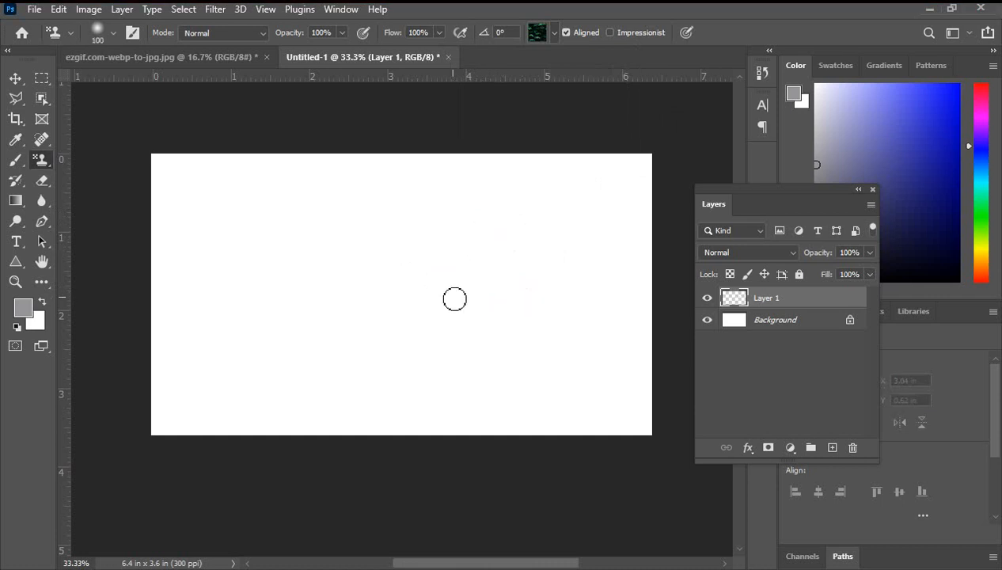
key(bracketright)
key(bracketright)
key(bracketright)
key(bracketright)
key(bracketright)
key(bracketright)
key(bracketright)
mouse_move(139, 149)
mouse_down()
mouse_move(190, 168)
mouse_move(601, 157)
mouse_move(622, 201)
mouse_move(609, 230)
mouse_move(443, 246)
mouse_move(183, 203)
mouse_move(181, 253)
mouse_move(269, 293)
mouse_move(554, 293)
mouse_move(629, 202)
mouse_move(578, 313)
mouse_move(269, 332)
mouse_move(158, 285)
mouse_move(244, 330)
mouse_move(546, 372)
mouse_move(633, 309)
mouse_move(460, 396)
mouse_move(90, 294)
mouse_move(183, 404)
mouse_move(443, 412)
mouse_move(625, 348)
mouse_move(597, 430)
mouse_move(156, 419)
mouse_up()
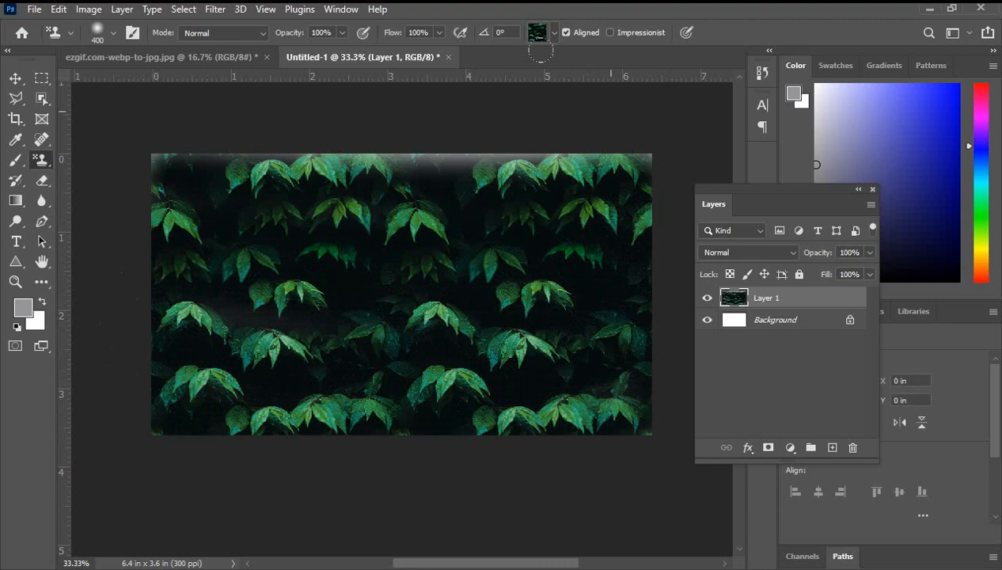
- Expand the Grass and Water groups in the Pattern Stamp's pattern picker and examine the available patterns
click(553, 33)
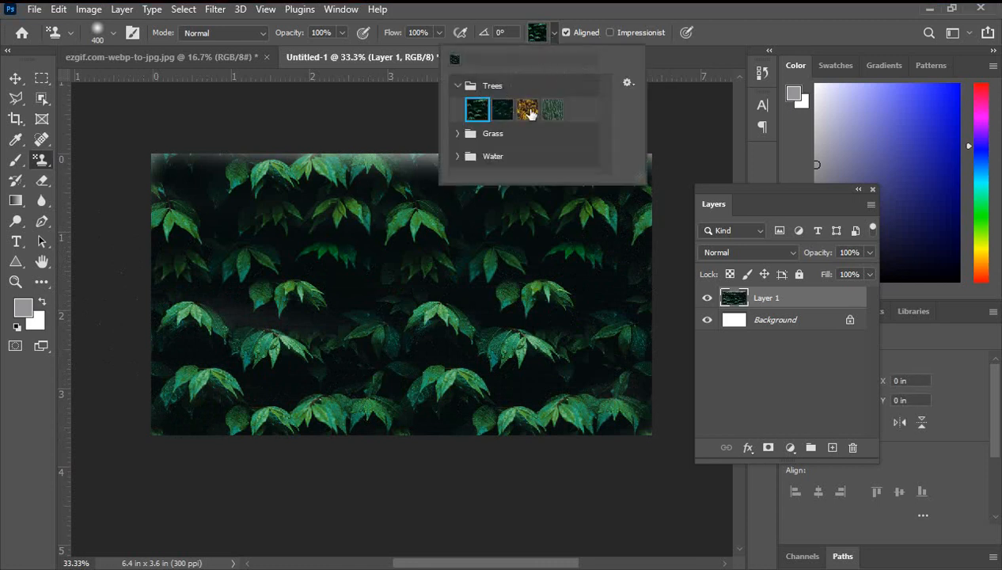
click(457, 134)
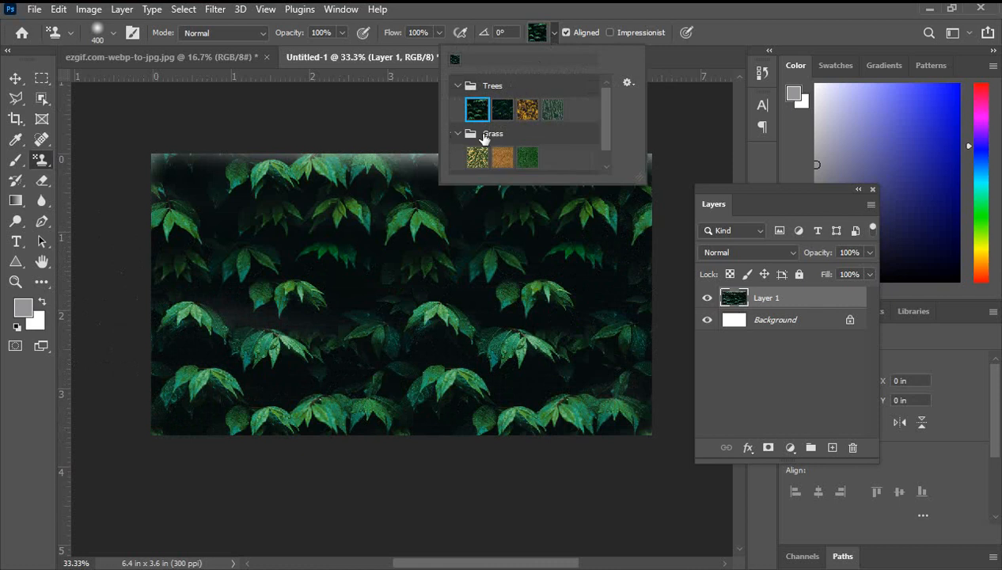
scroll(483, 152, down, 1)
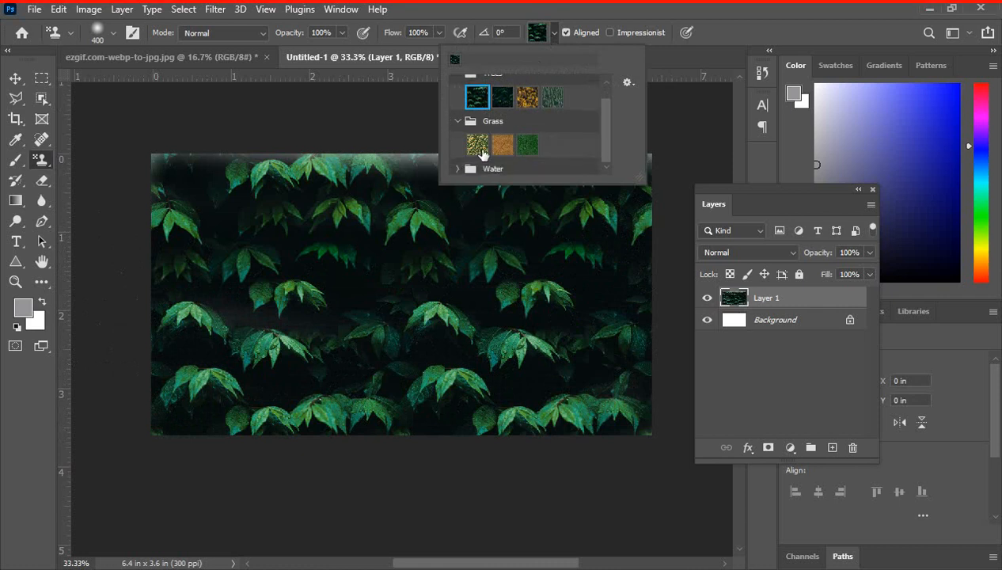
click(539, 164)
scroll(538, 162, down, 1)
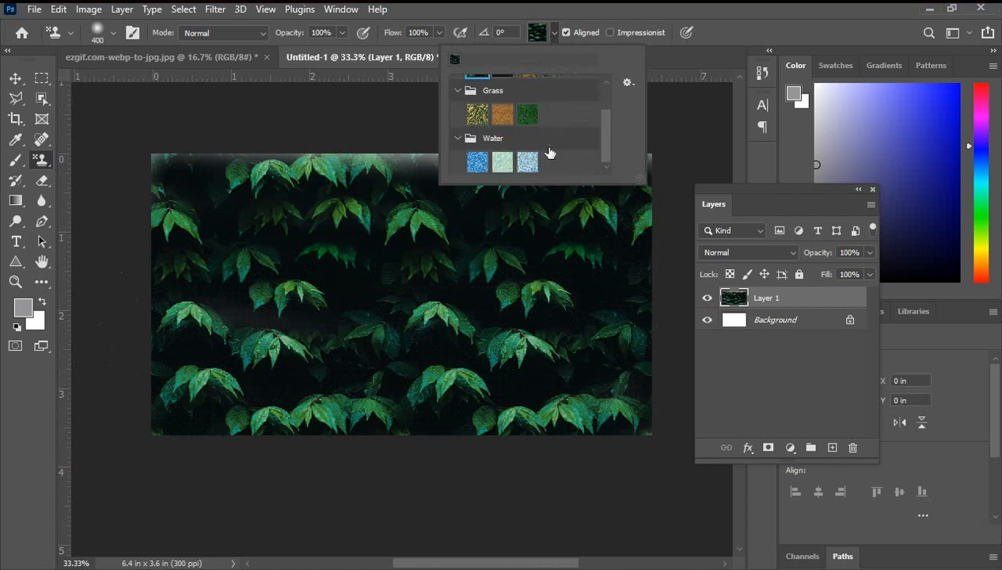
scroll(549, 152, up, 1)
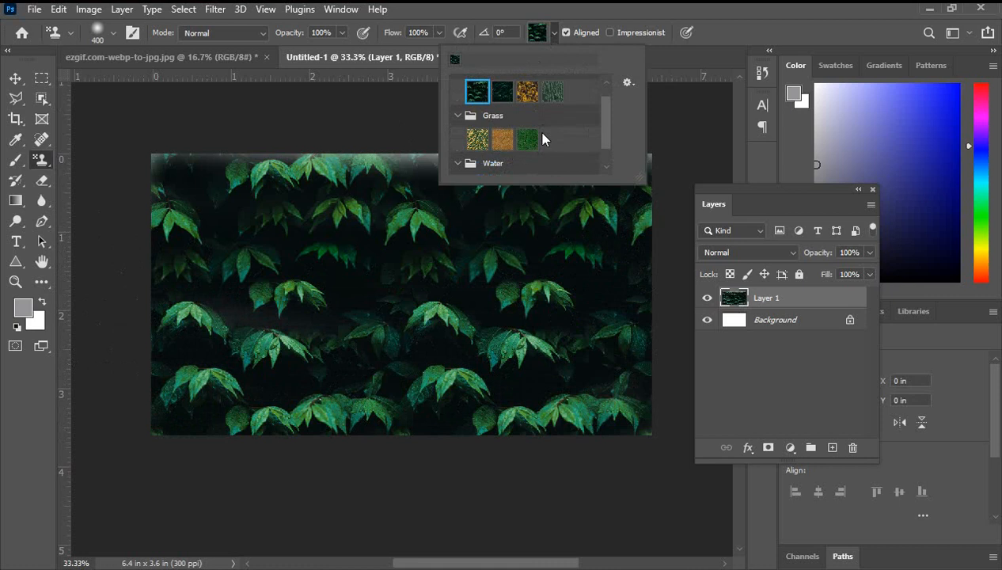
scroll(541, 139, down, 1)
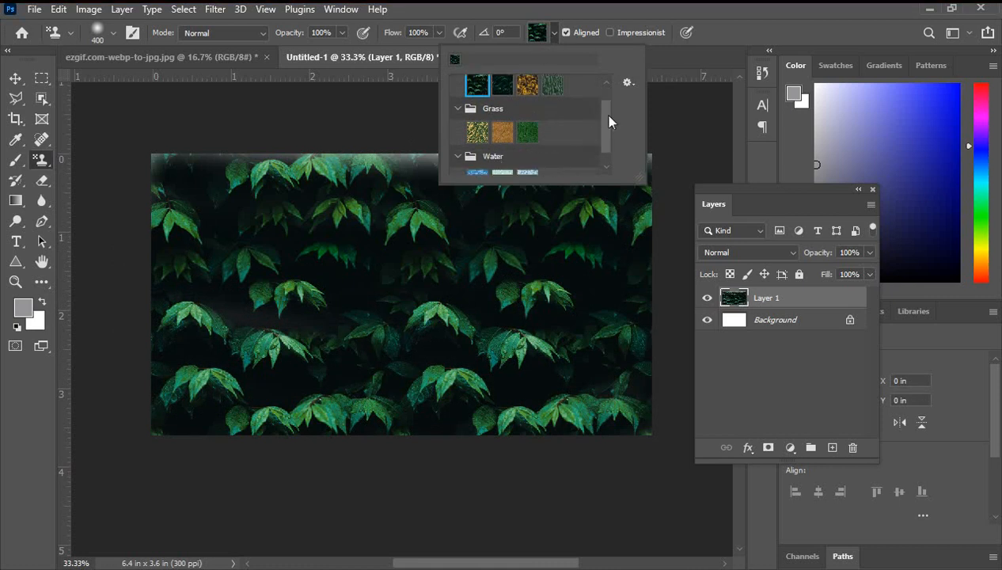
- Save the selected green leaf pattern as a new pattern named 4484
click(627, 84)
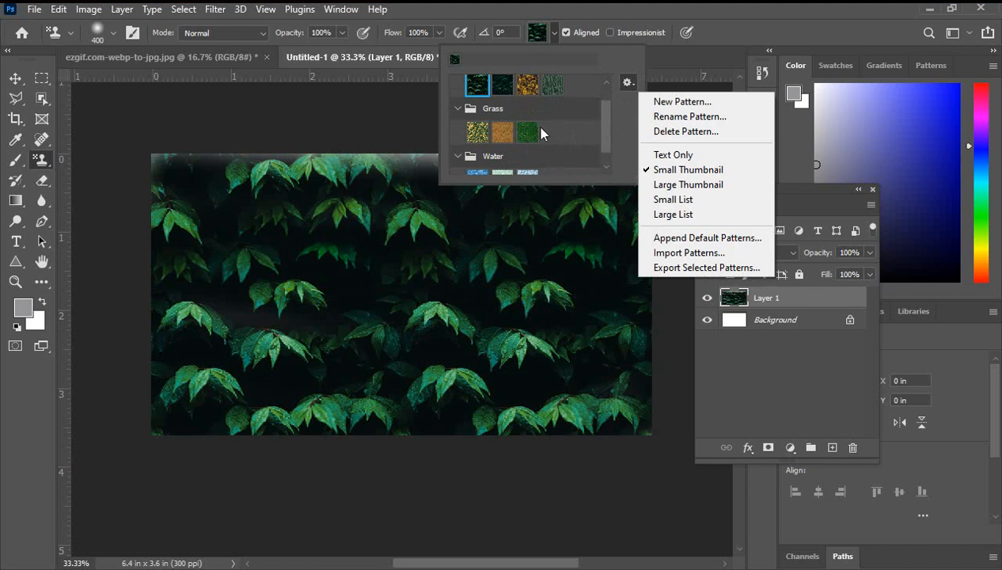
click(677, 102)
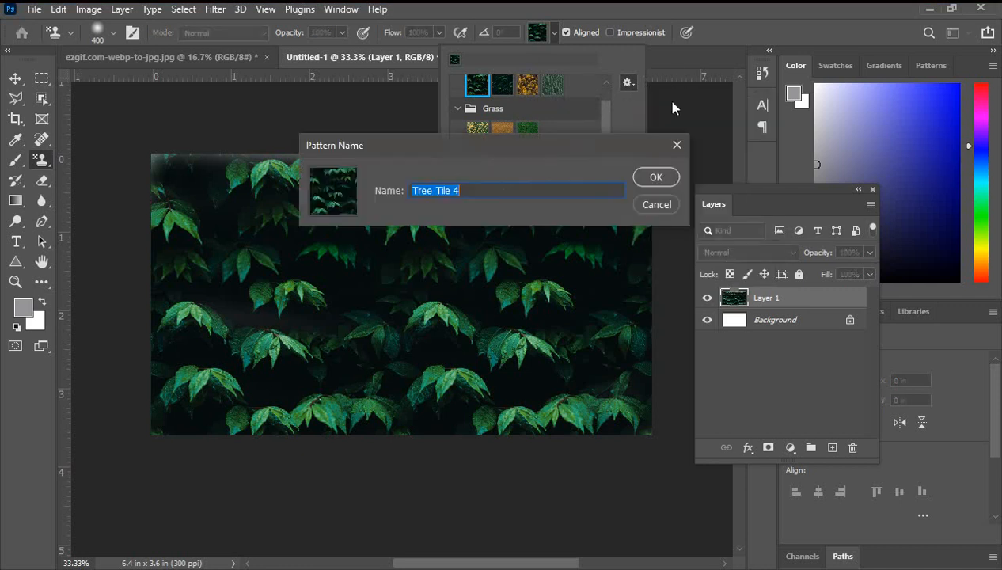
text(,vg,nl)
drag(485, 192, 311, 220)
text(4484)
click(656, 177)
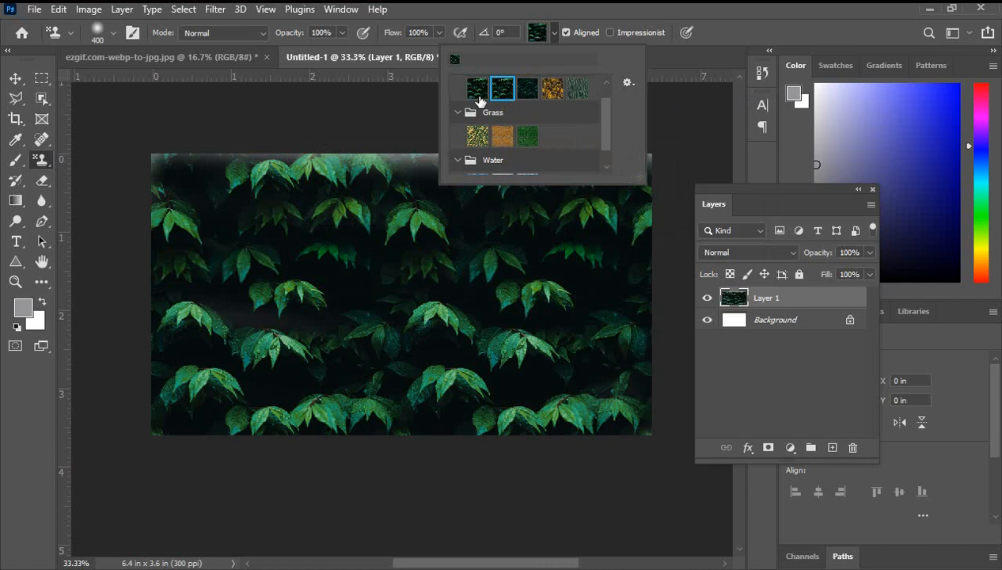
- Select the last pattern in the Trees group for the Pattern Stamp and look over the pattern management options
scroll(544, 136, down, 1)
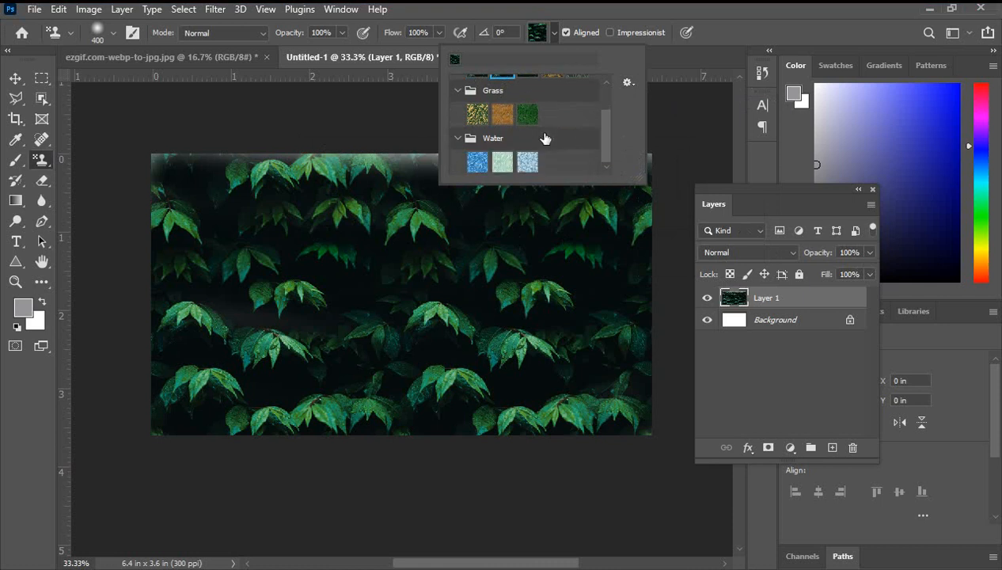
scroll(558, 148, up, 1)
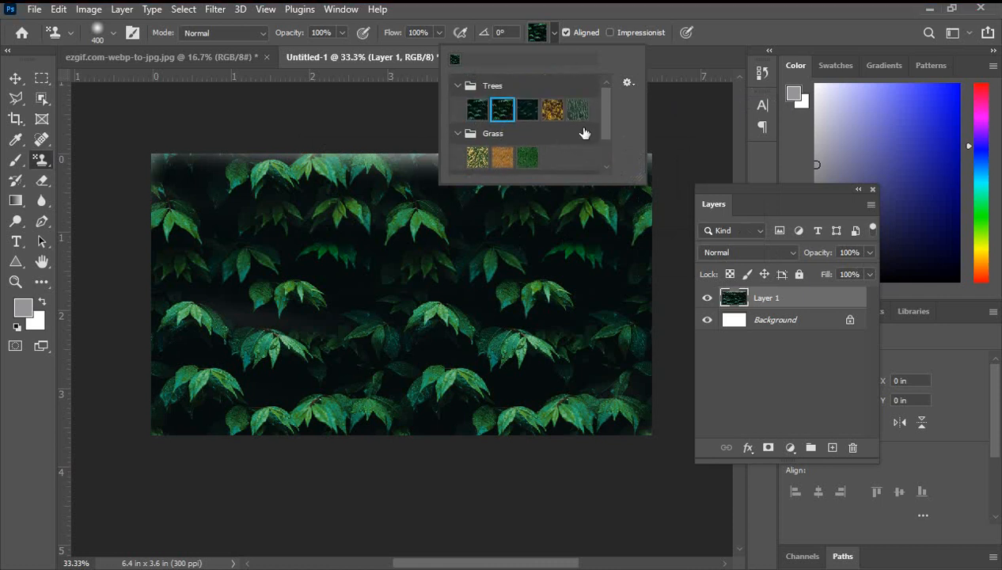
click(628, 84)
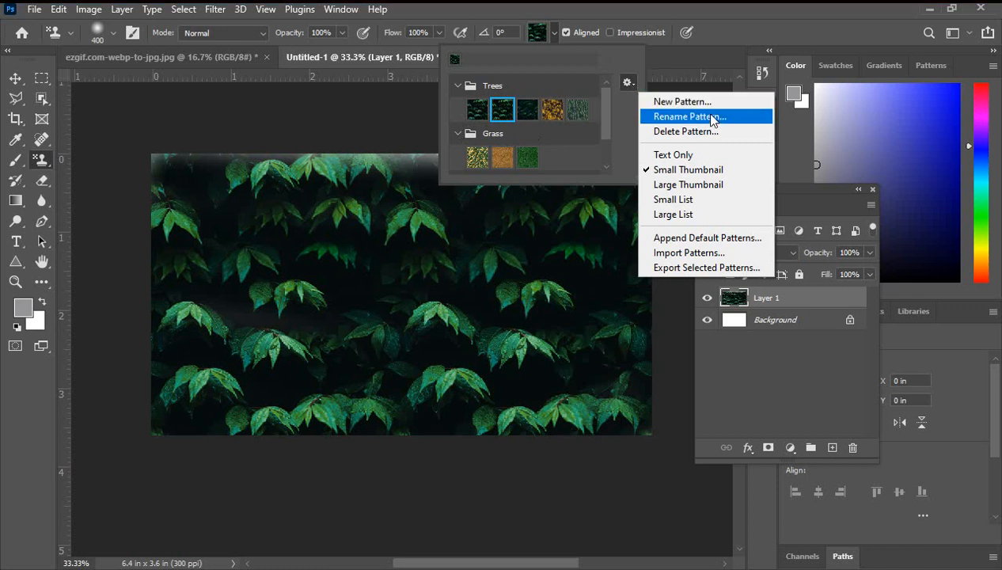
click(565, 111)
click(580, 113)
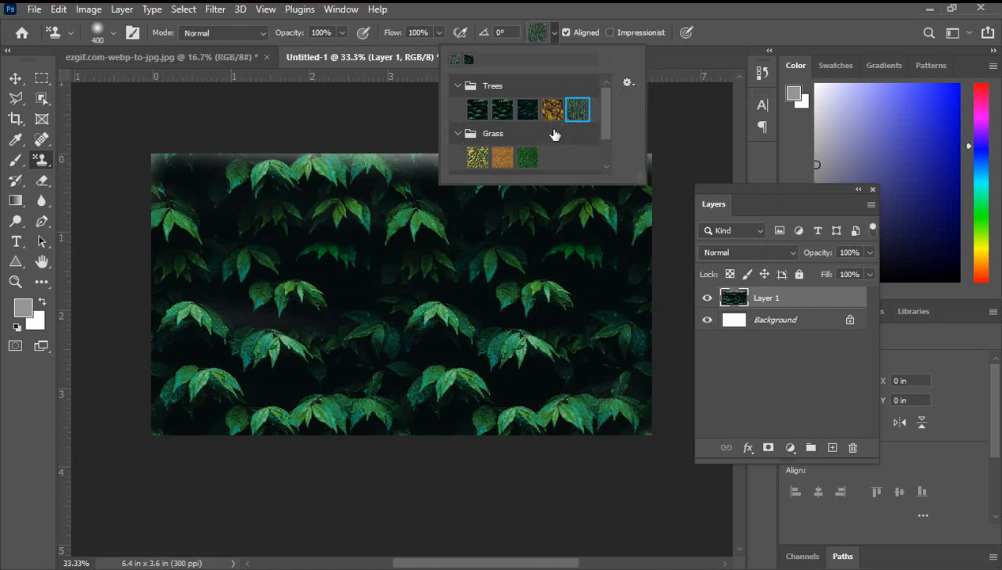
click(628, 83)
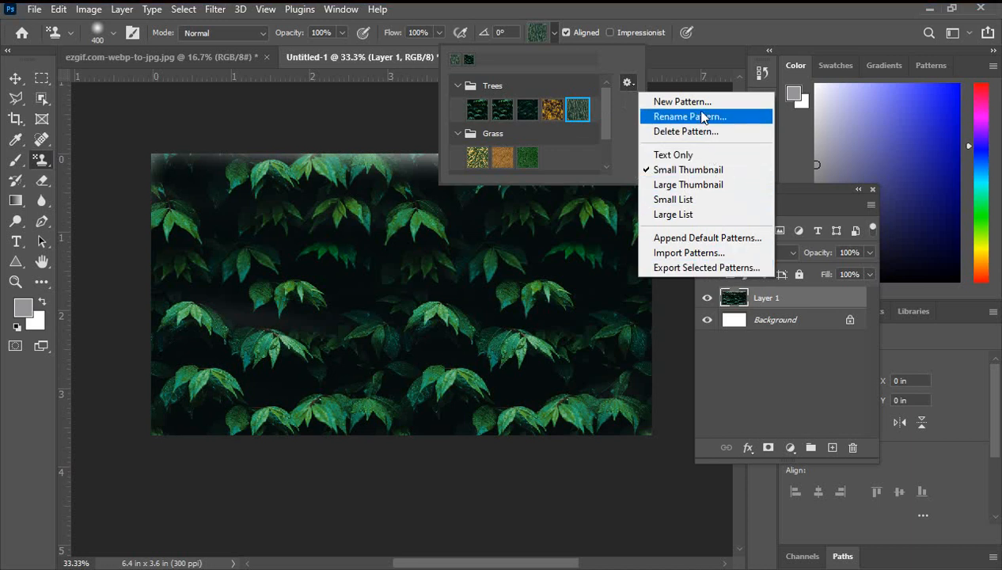
click(623, 136)
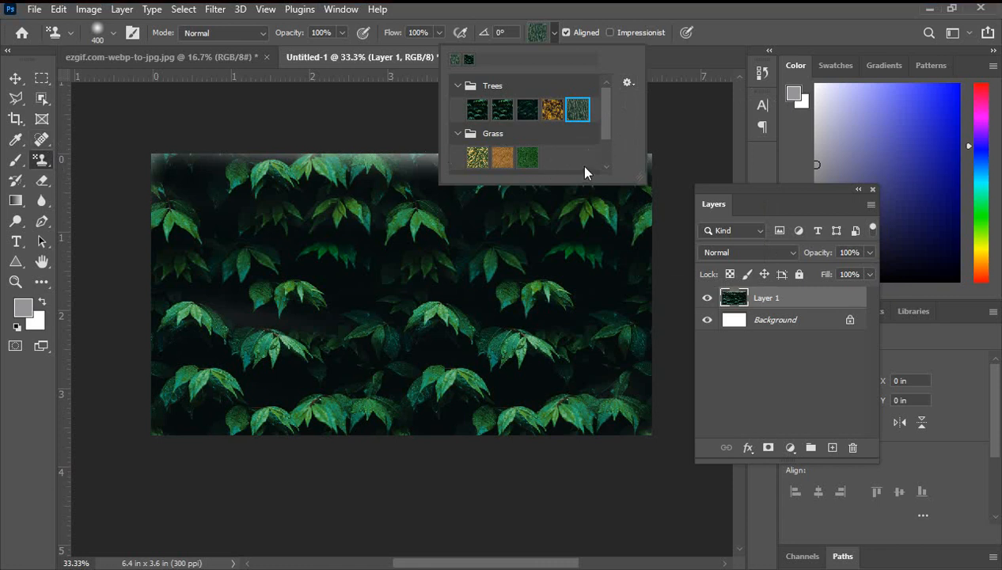
- Switch to the Clone Stamp tool and back to the Pattern Stamp tool
right_click(40, 161)
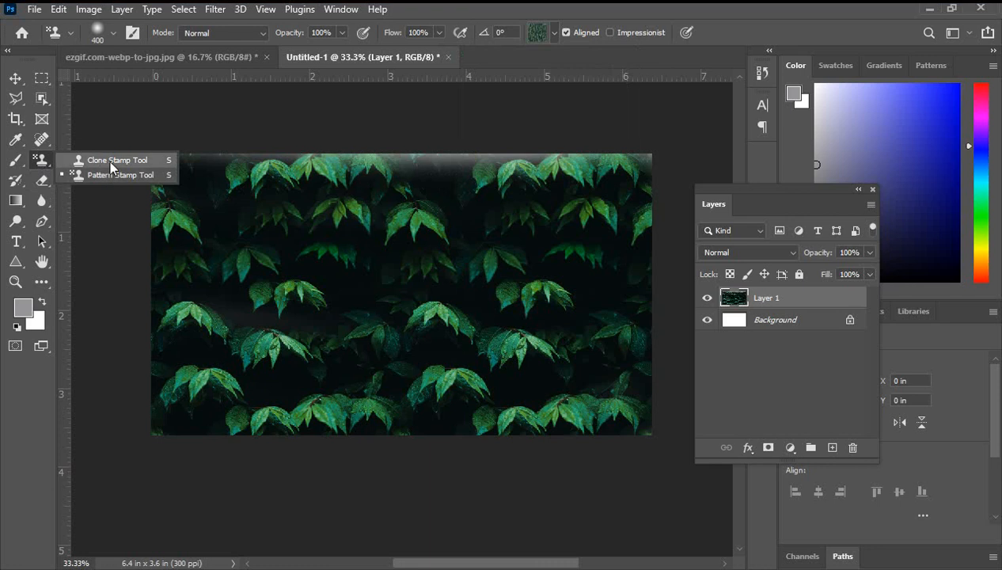
click(109, 160)
right_click(42, 162)
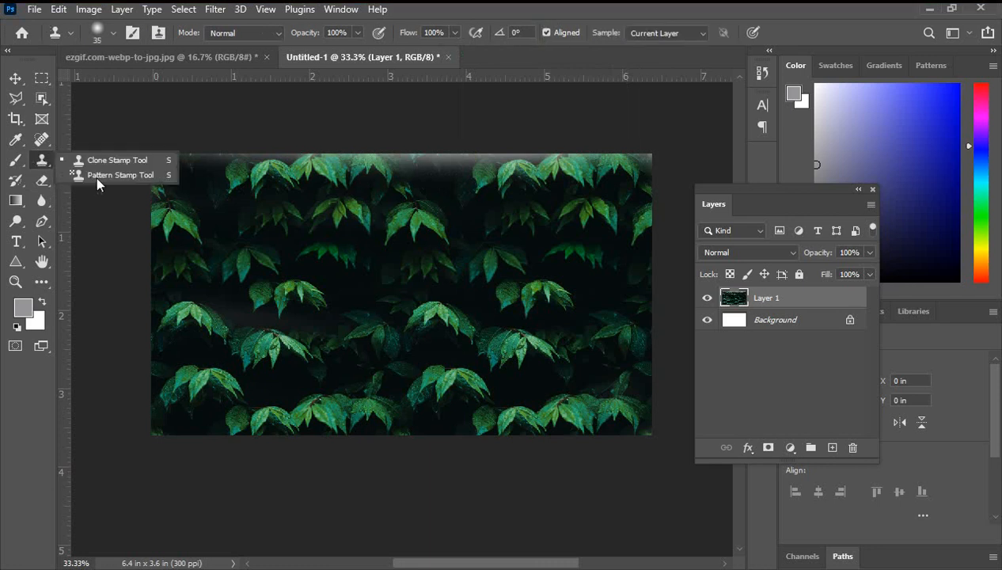
click(105, 175)
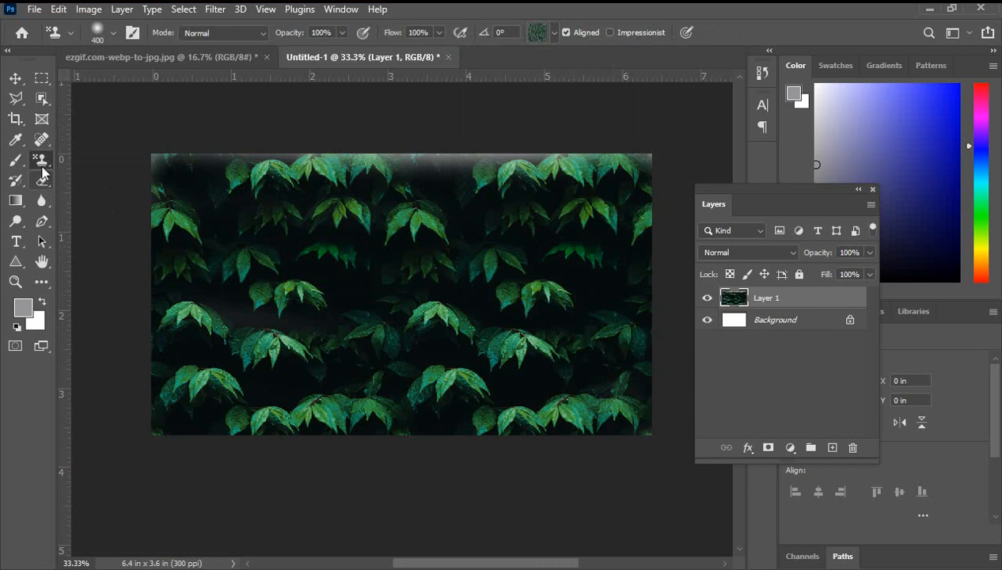
right_click(42, 160)
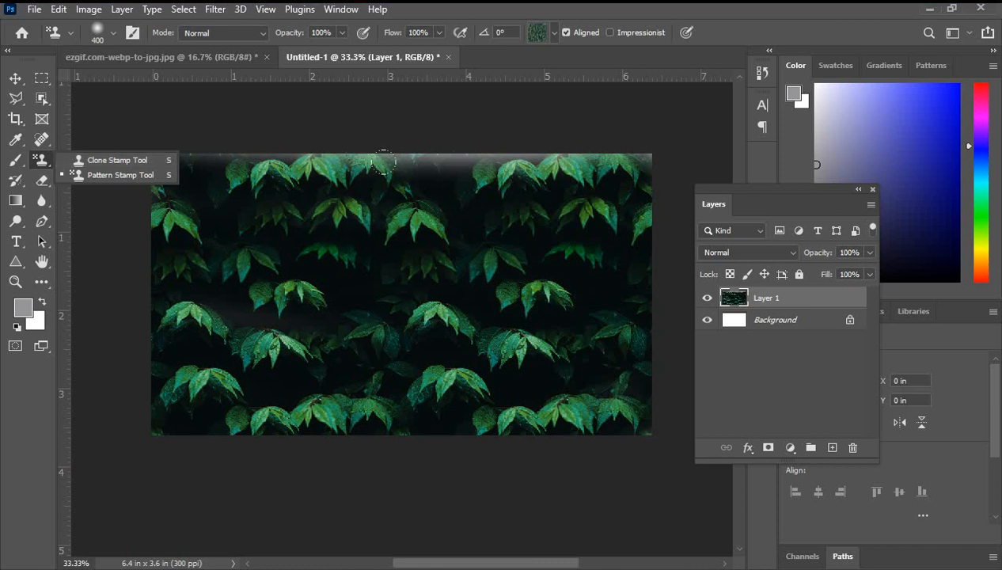
- Alternate between the Move tool and the Pattern Stamp tool, ending on the Move tool
click(15, 78)
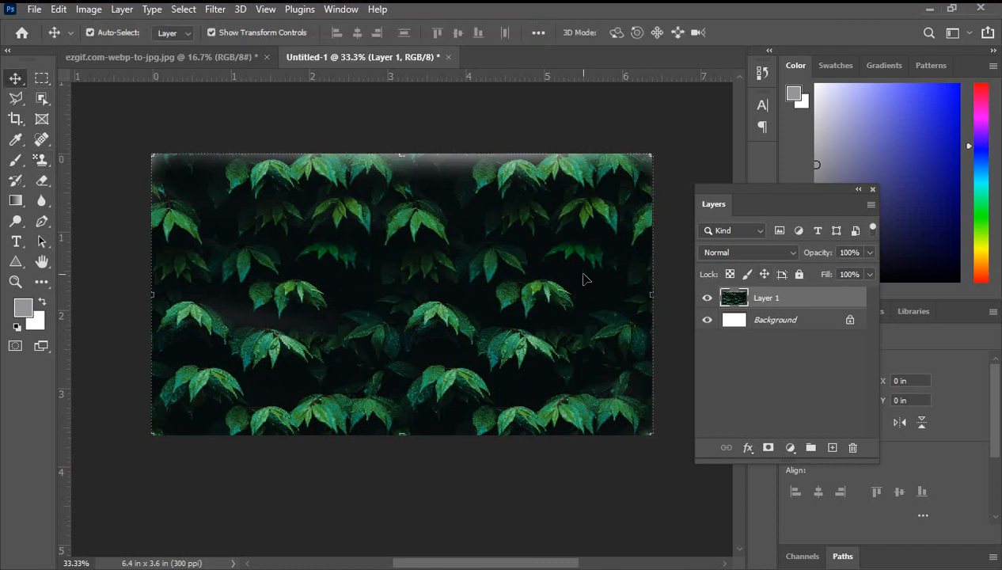
scroll(575, 297, down, 1)
scroll(575, 296, up, 3)
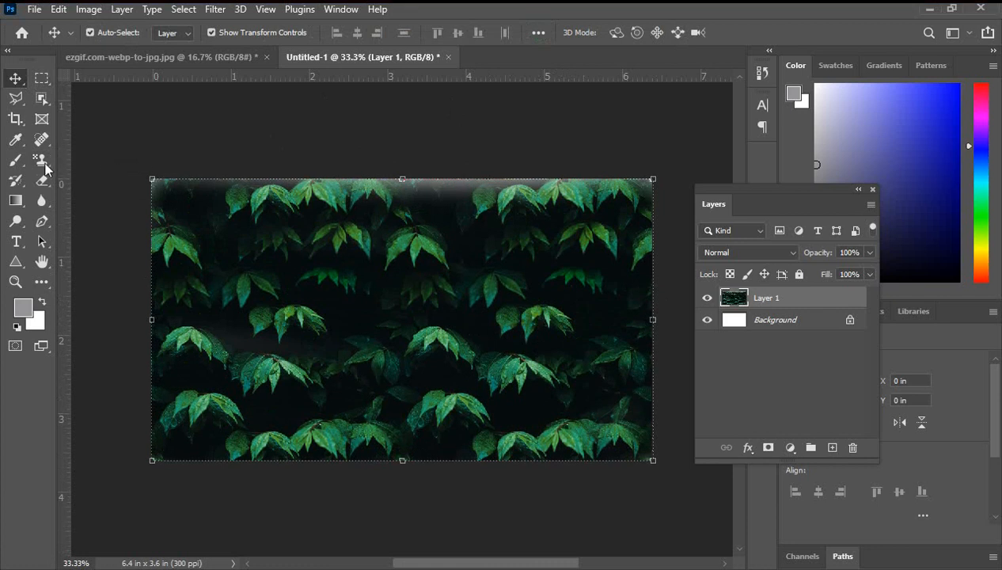
mouse_move(45, 170)
mouse_down()
mouse_move(119, 173)
mouse_move(117, 180)
mouse_up()
scroll(406, 346, down, 3)
key(v)
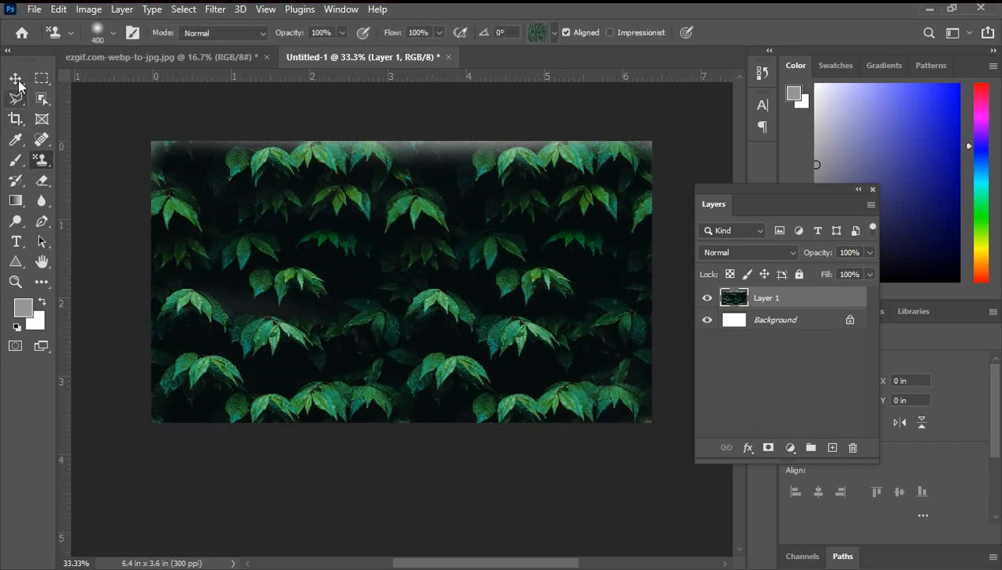
scroll(475, 342, down, 1)
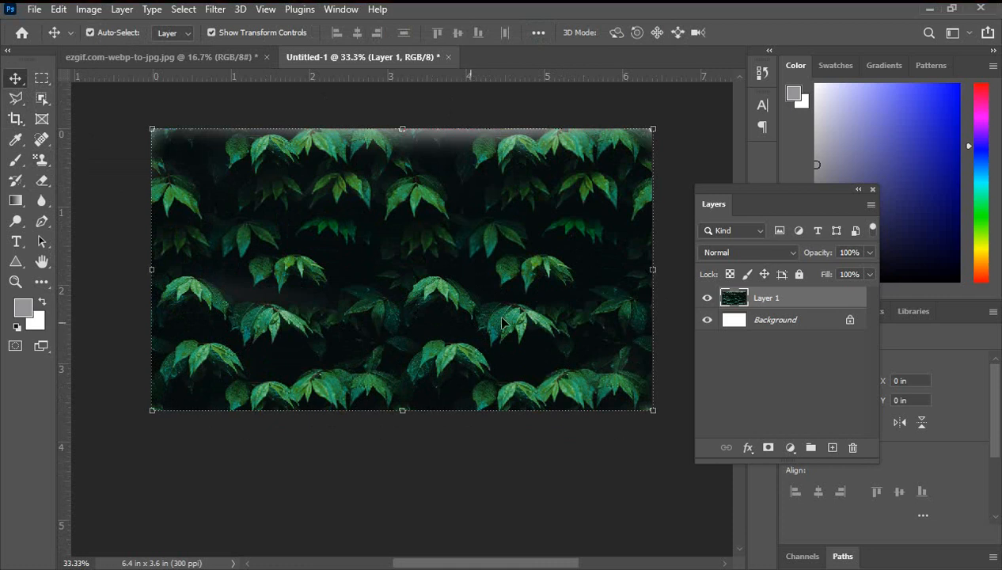
scroll(463, 325, down, 1)
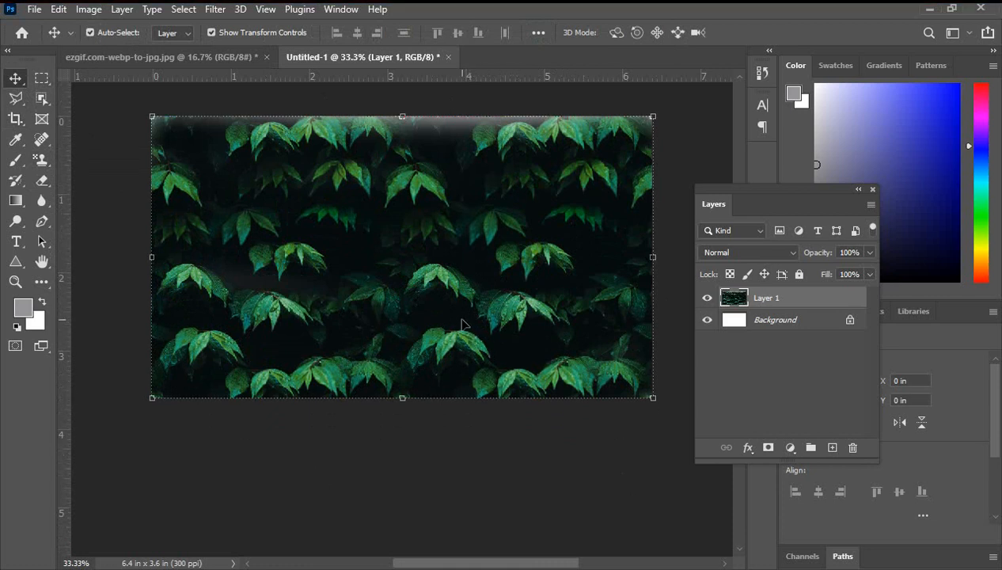
scroll(463, 326, up, 2)
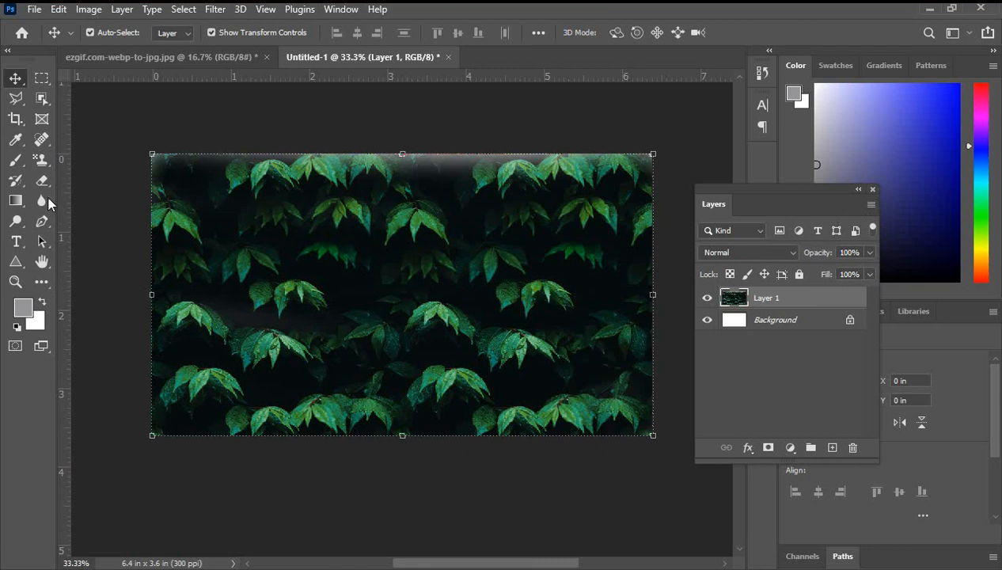
- Activate the Clone Stamp tool in the leaf pattern document
right_click(41, 162)
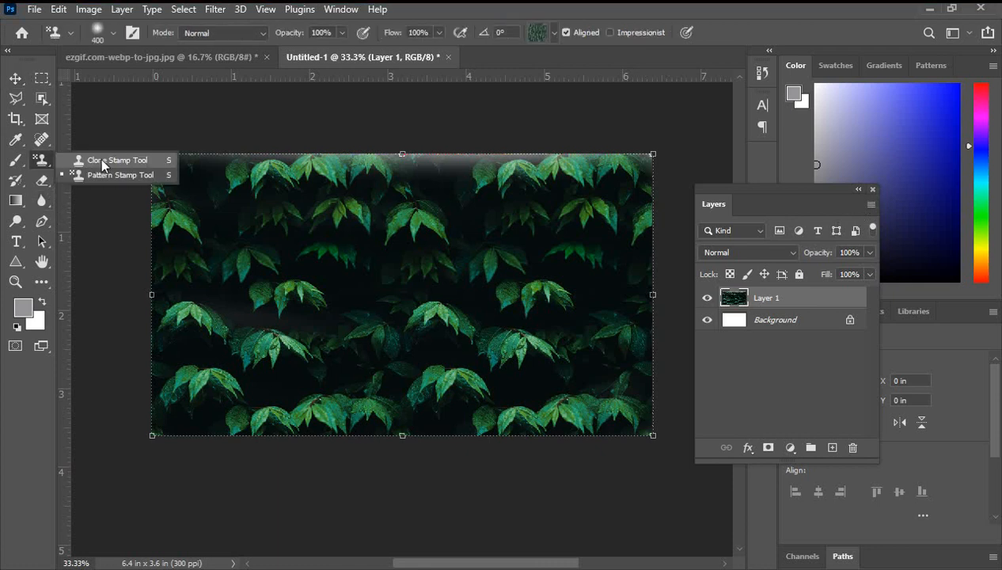
click(101, 157)
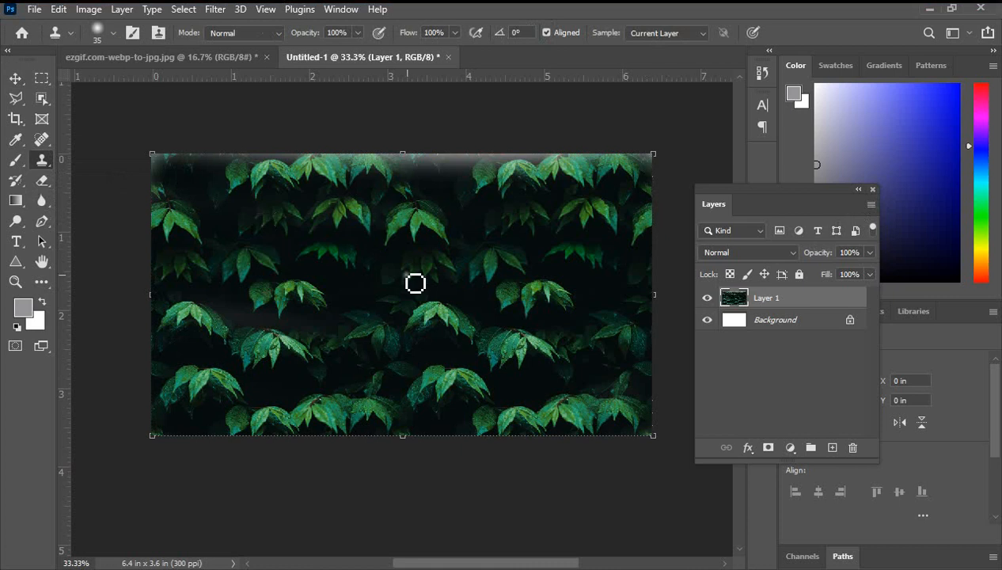
right_click(42, 160)
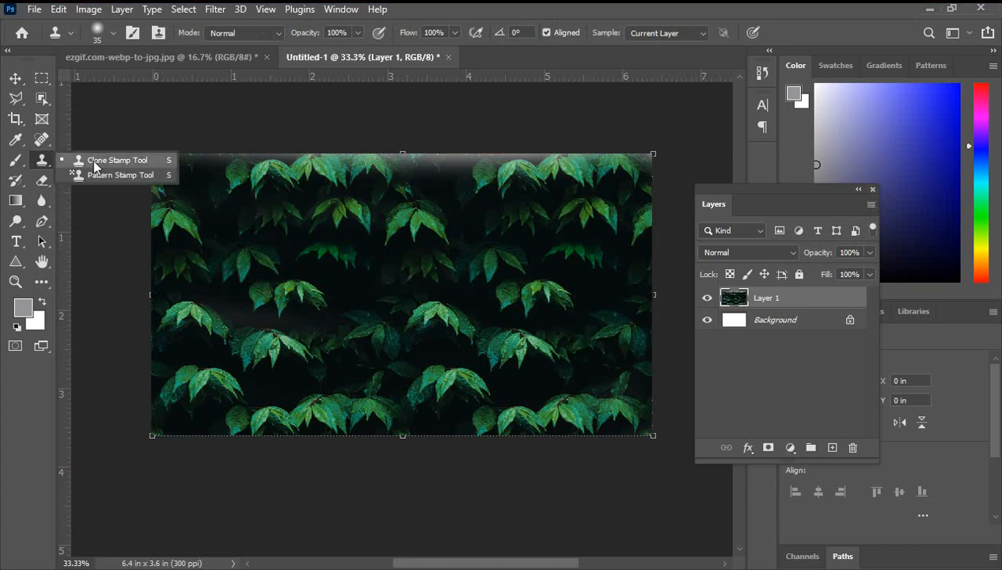
click(109, 161)
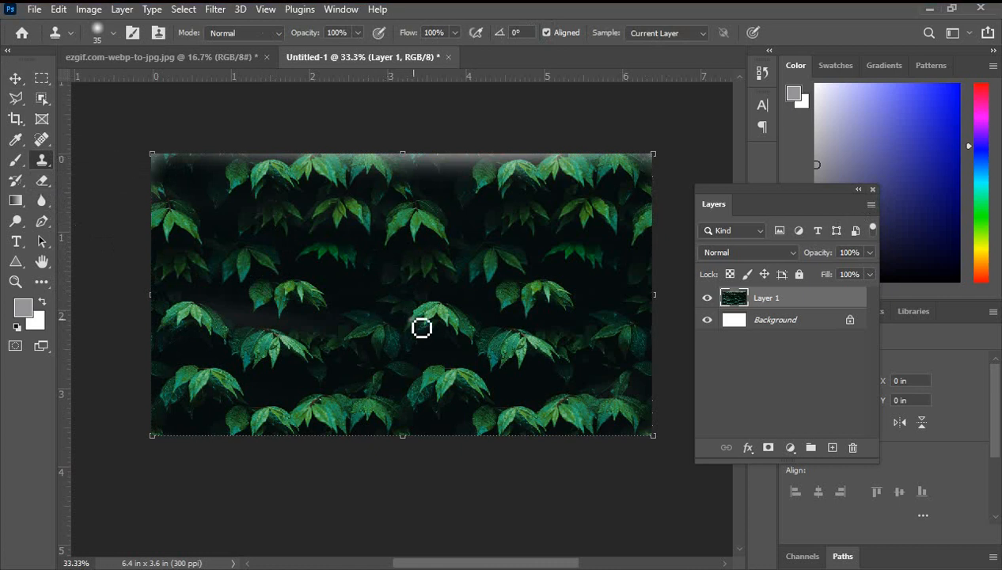
scroll(459, 353, down, 1)
scroll(356, 346, up, 1)
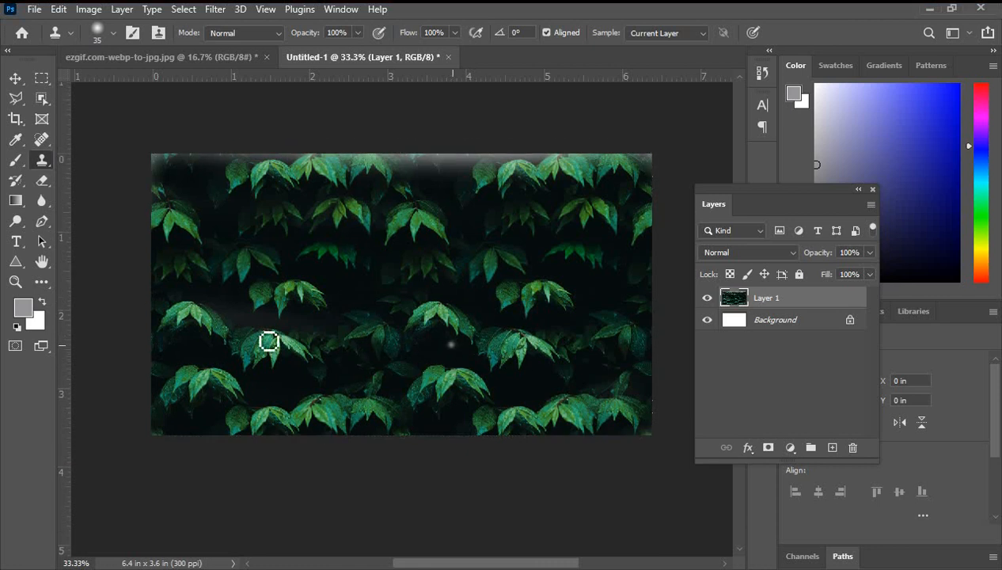
right_click(42, 159)
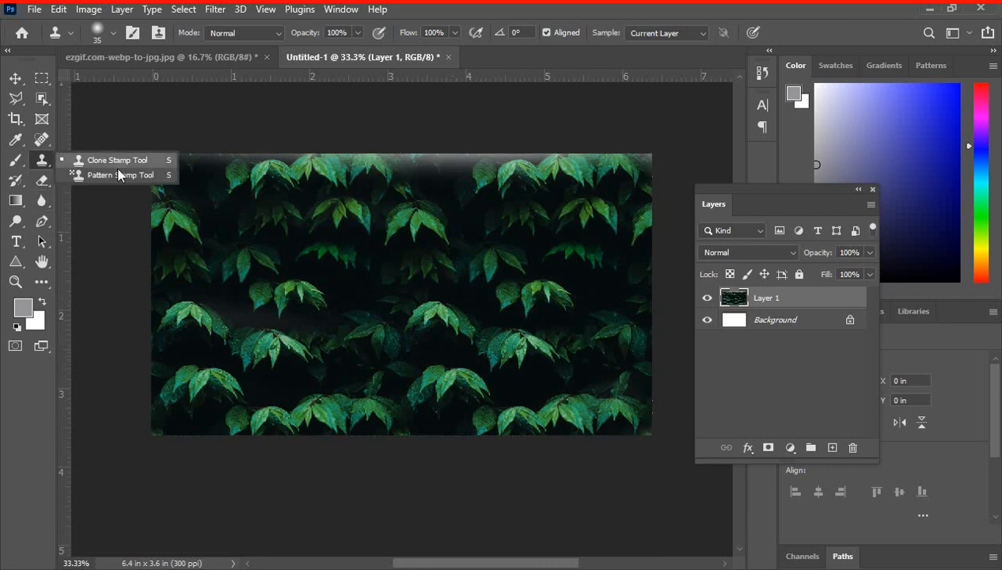
click(44, 162)
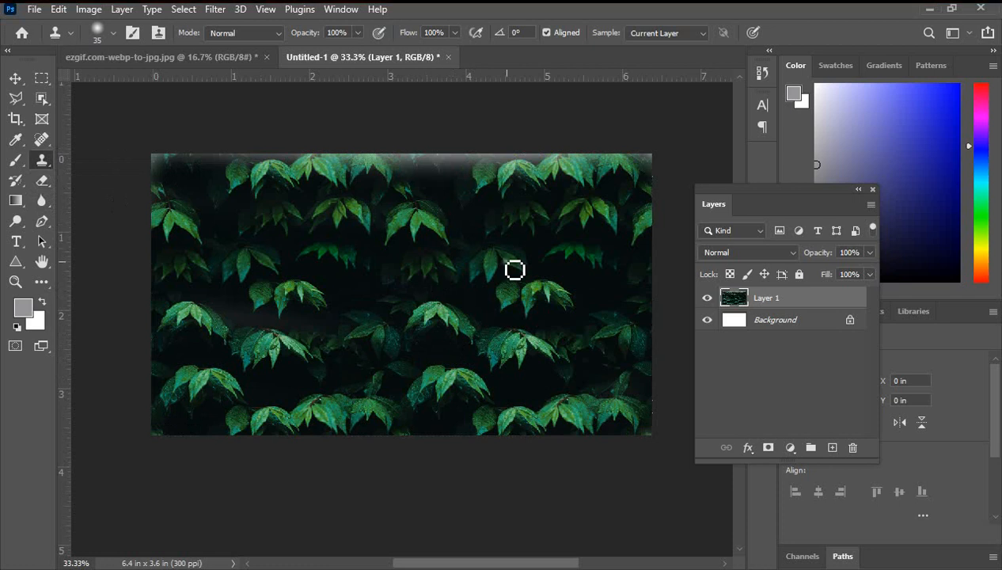
scroll(497, 293, up, 1)
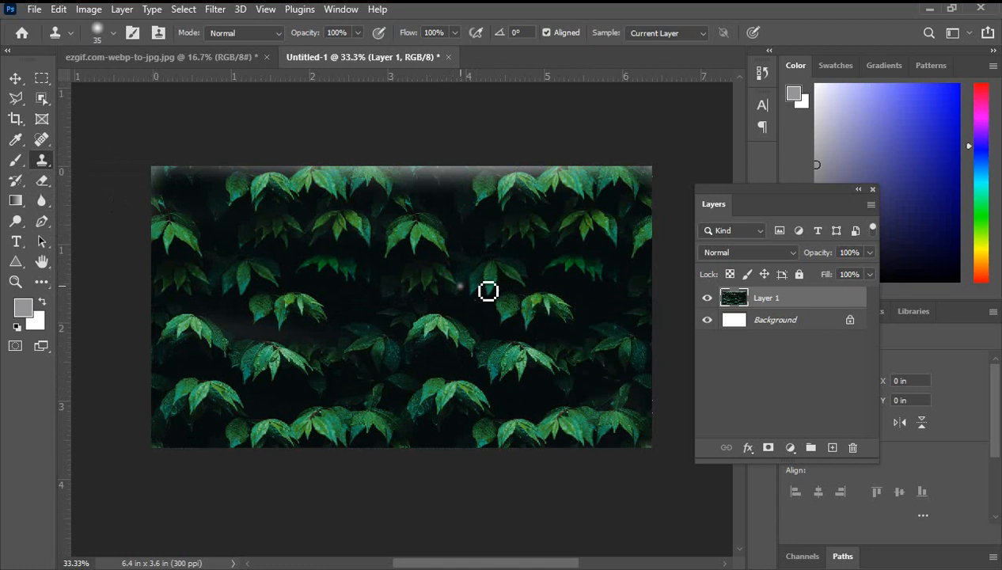
scroll(495, 304, down, 1)
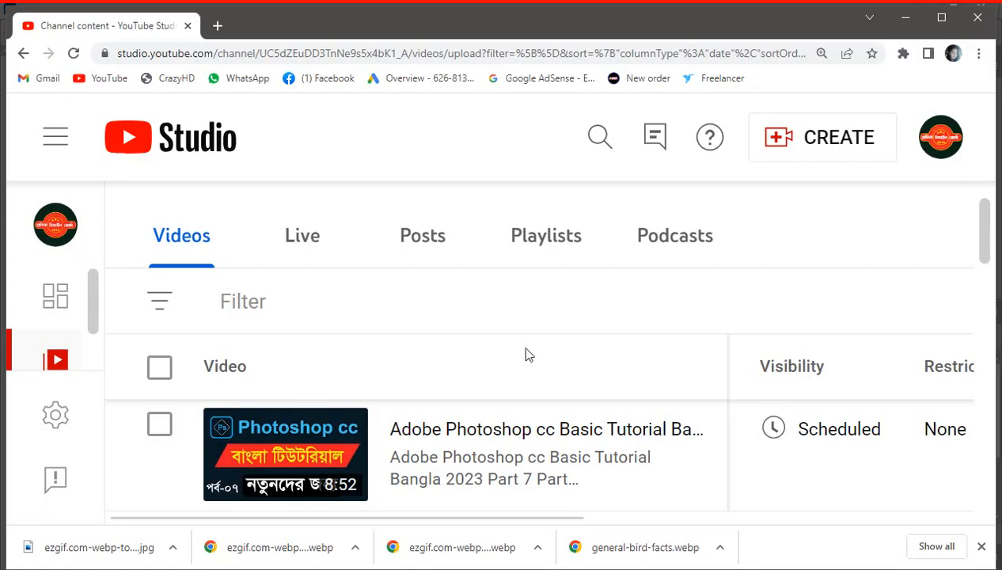
- Look through the channel's video list in YouTube Studio and return to the Photoshop document
scroll(529, 355, down, 1)
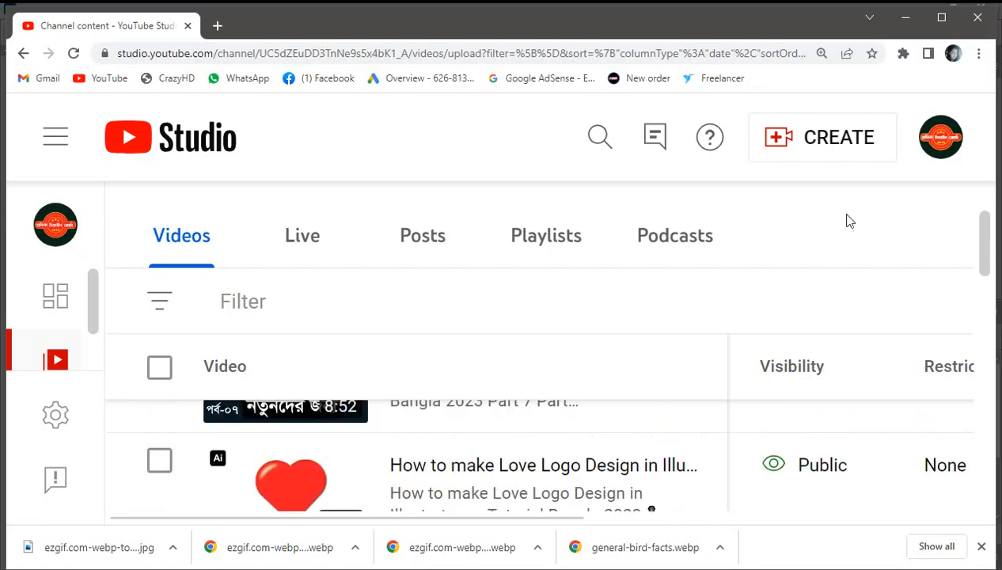
scroll(349, 411, up, 1)
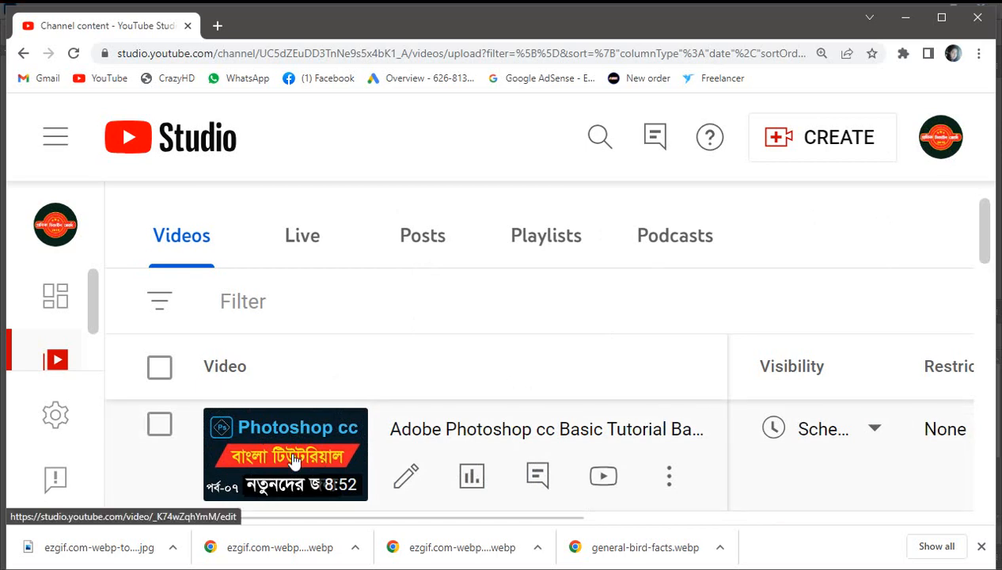
click(373, 0)
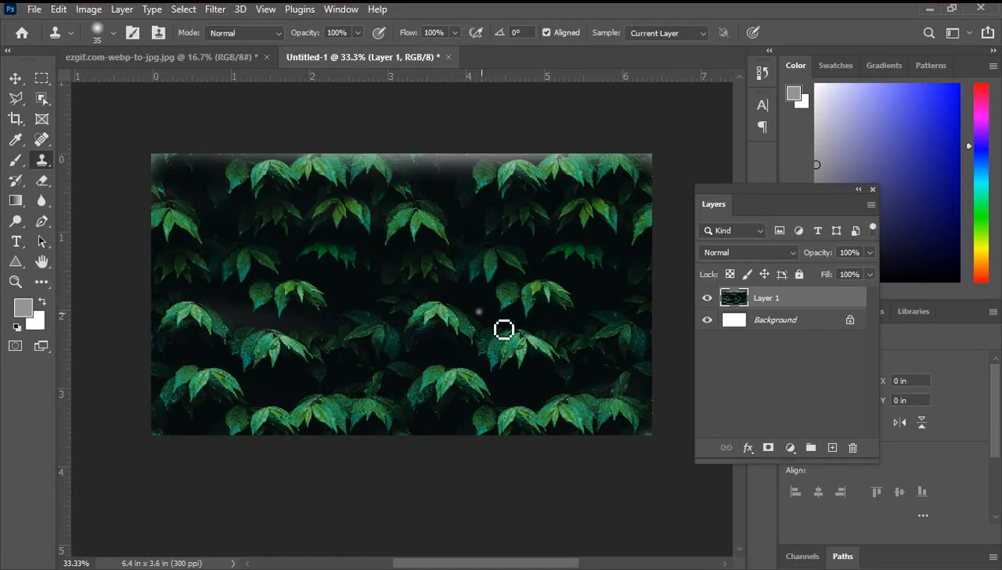